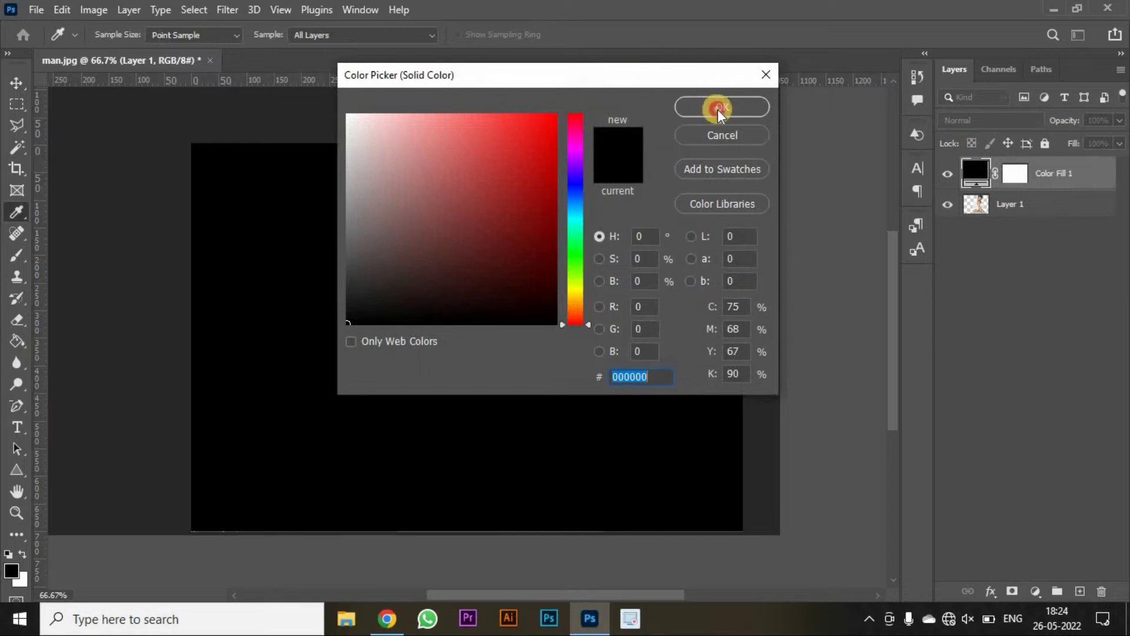
- Confirm the black solid color fill and move the photo layer above the fill layer
click(720, 108)
drag(1044, 181, 1045, 214)
click(1034, 169)
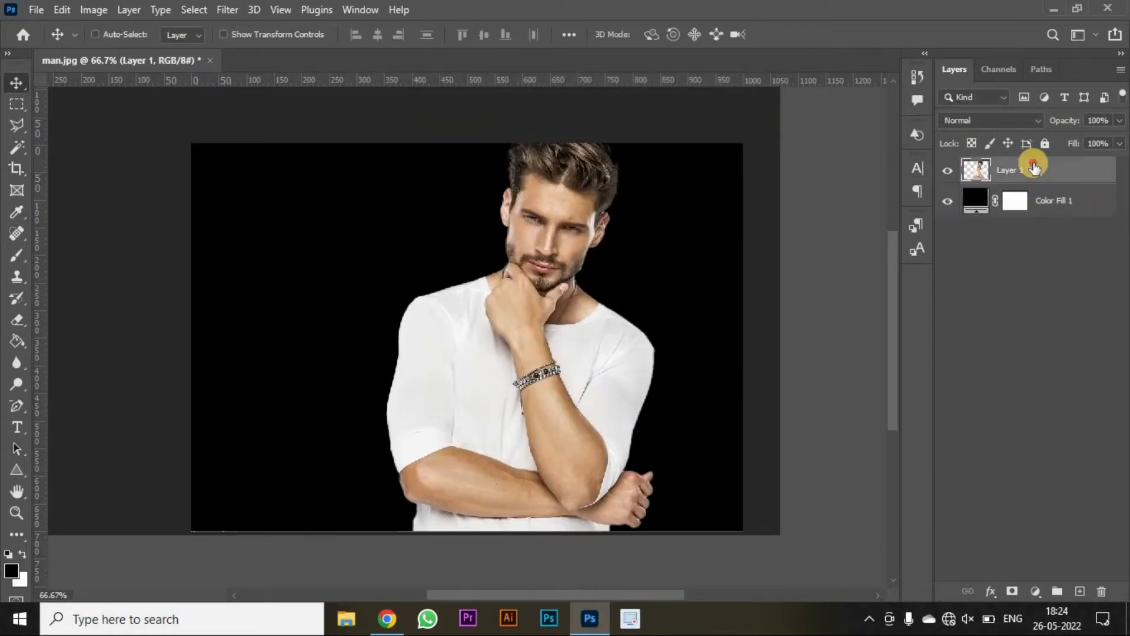
- Create a triangle shape of 500 px width and 500 px height on the canvas
click(16, 469)
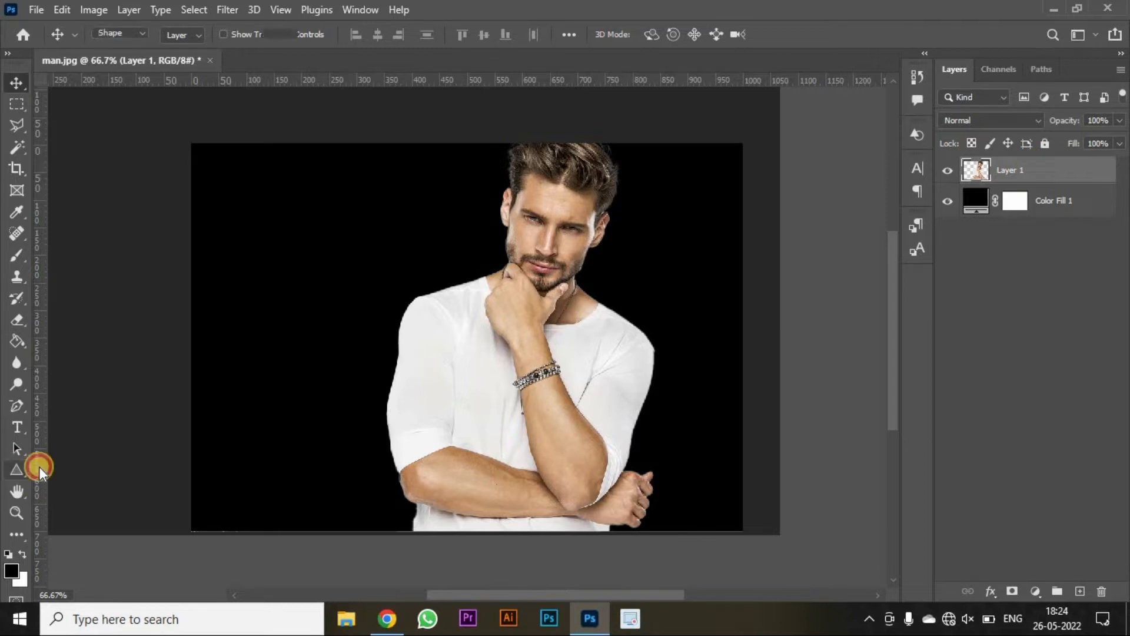
click(363, 289)
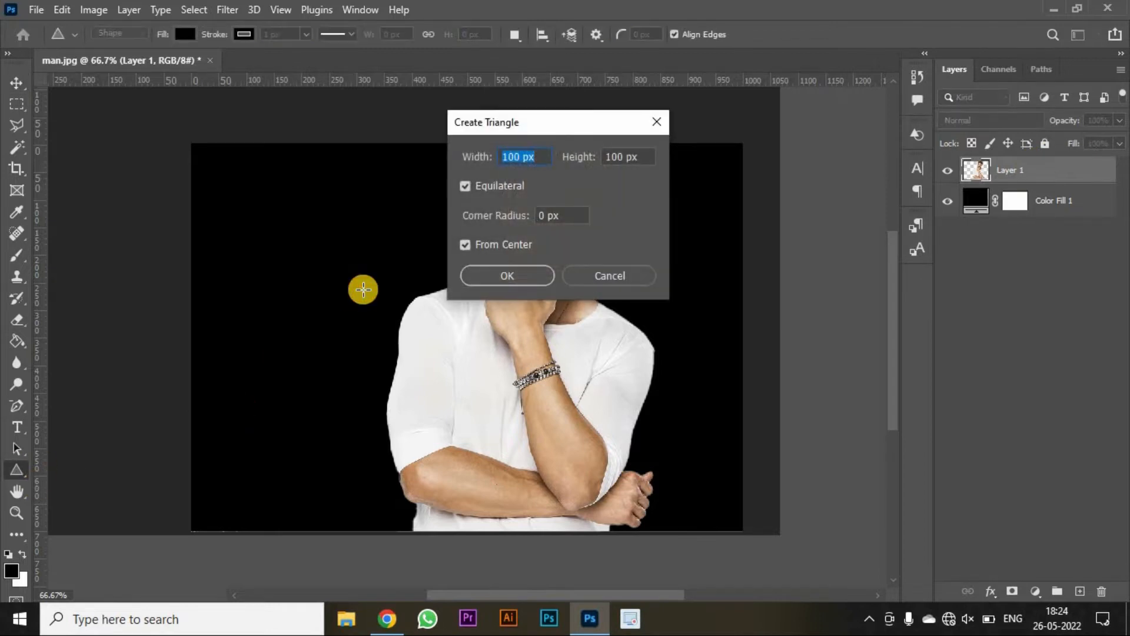
text(500)
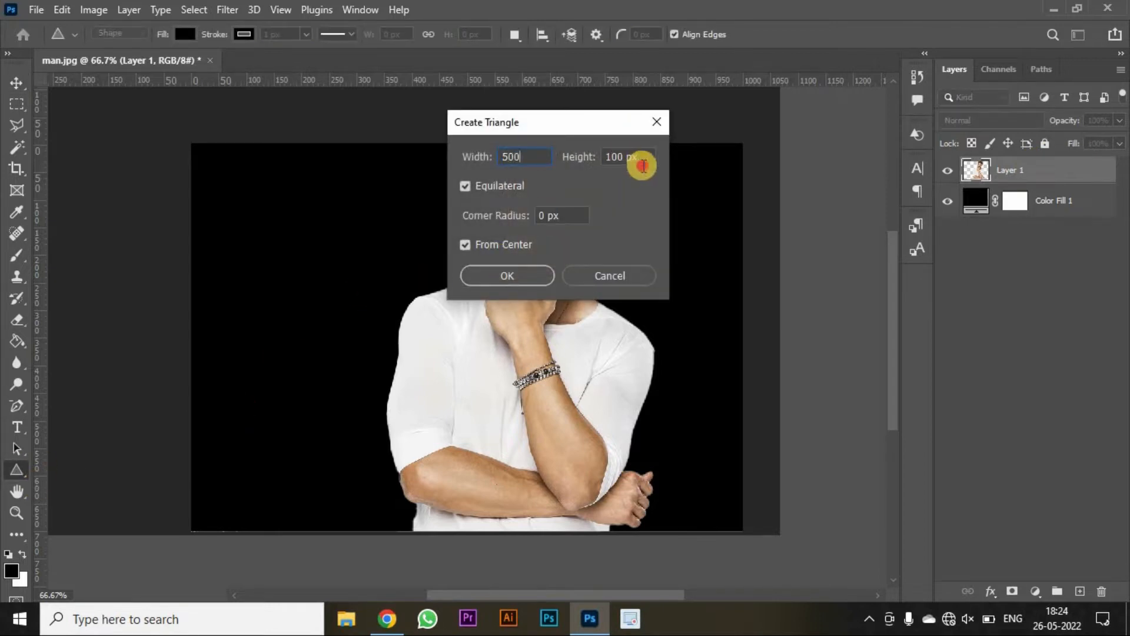
click(641, 163)
text(500)
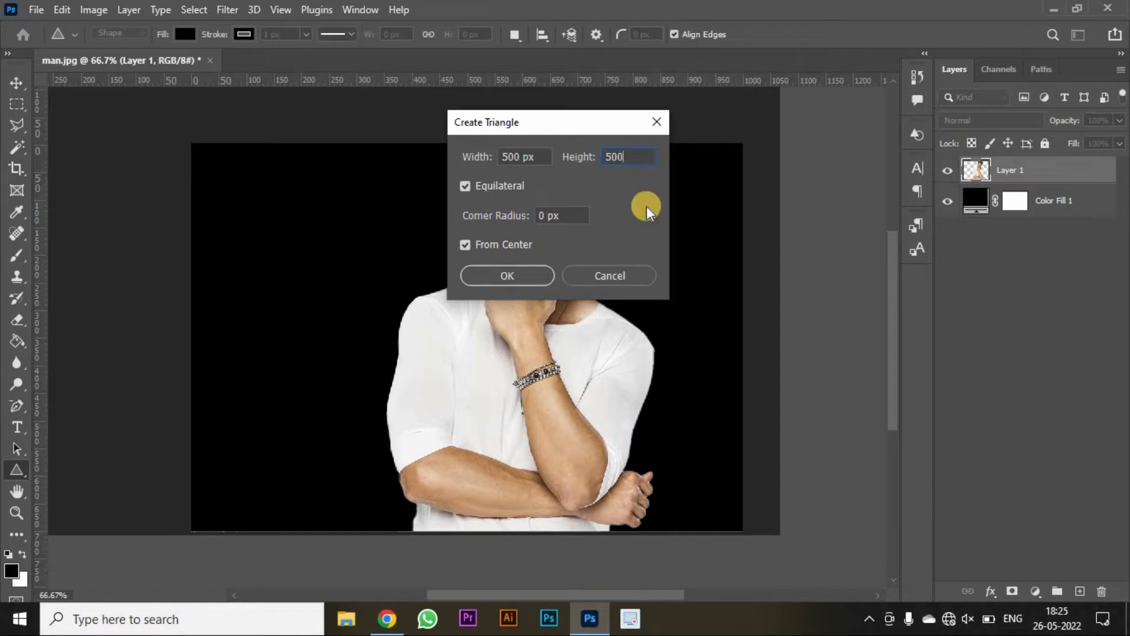
click(517, 279)
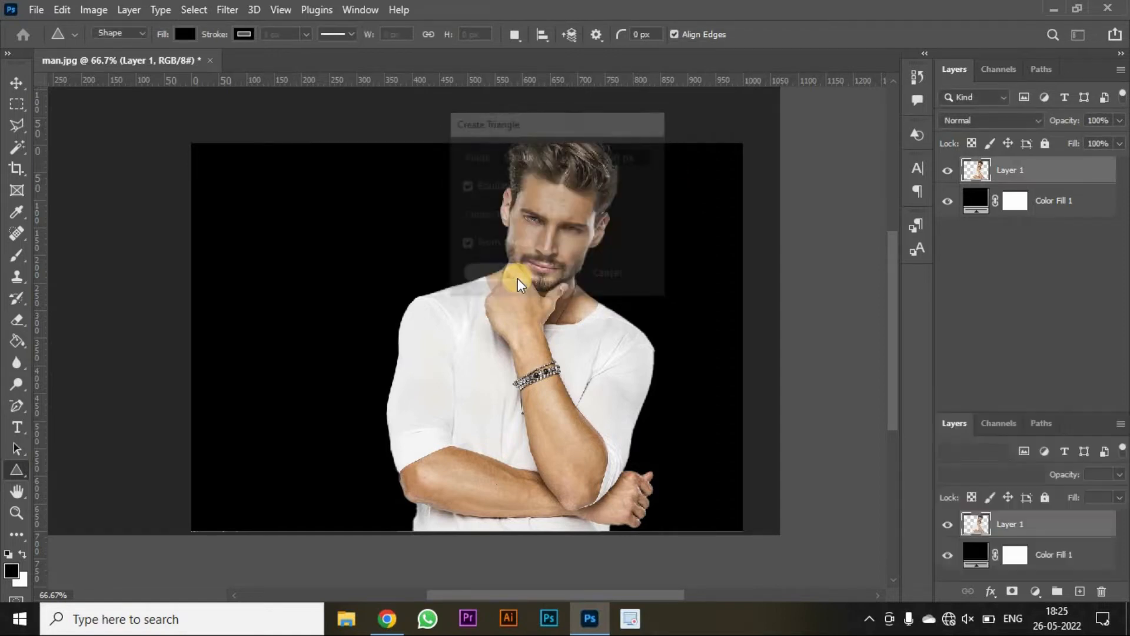
- Remove the triangle's fill and give it a white stroke of 18 px
click(995, 243)
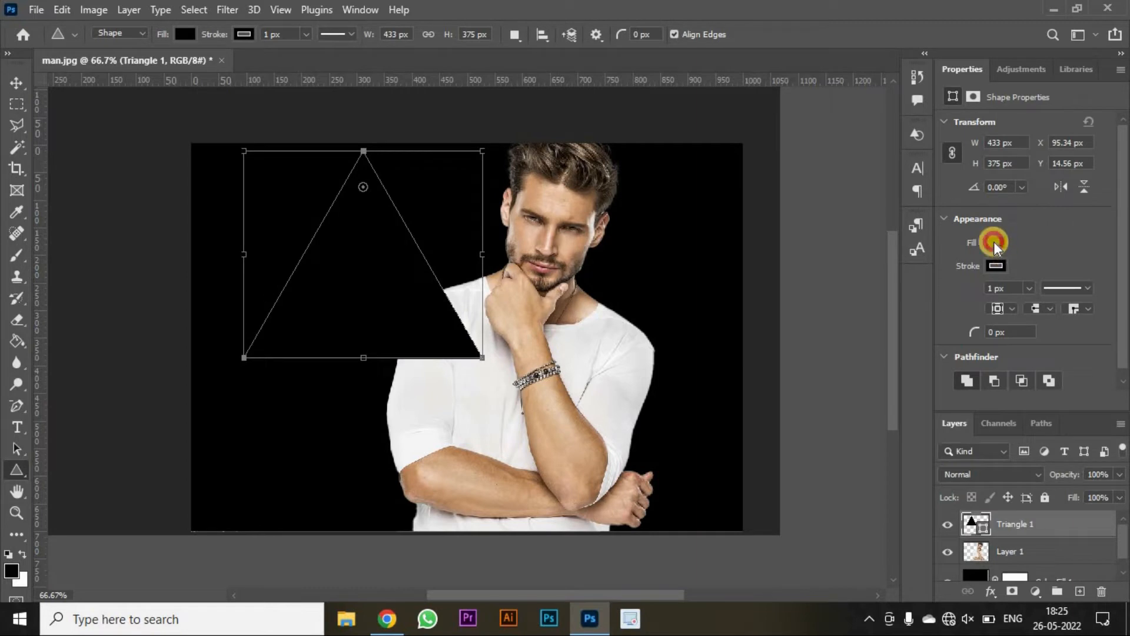
click(909, 275)
click(1033, 263)
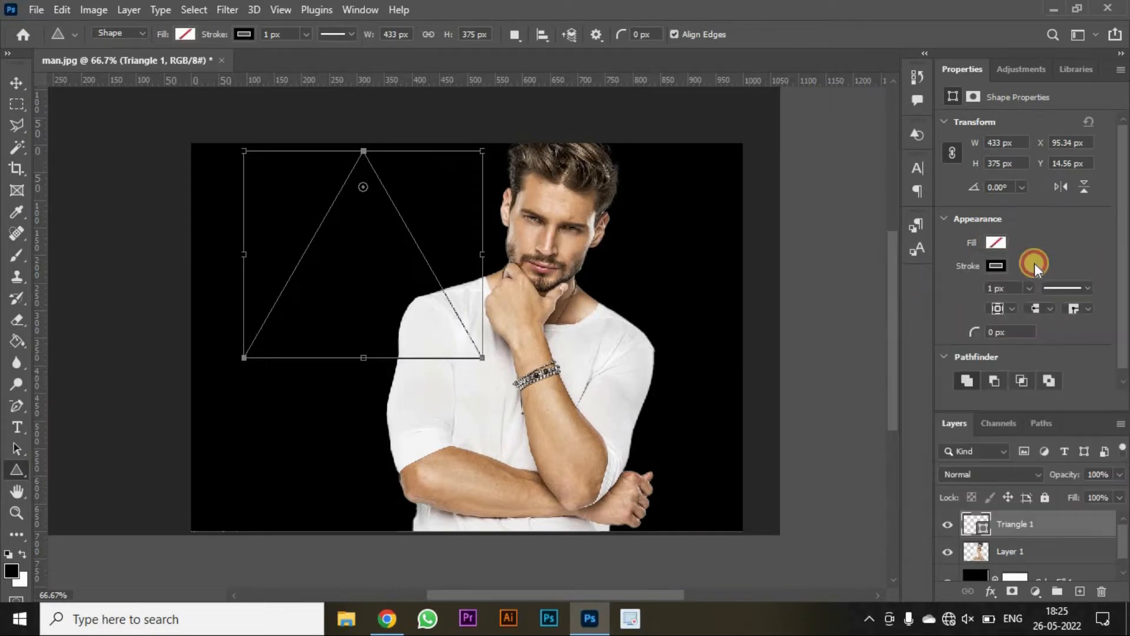
click(1001, 265)
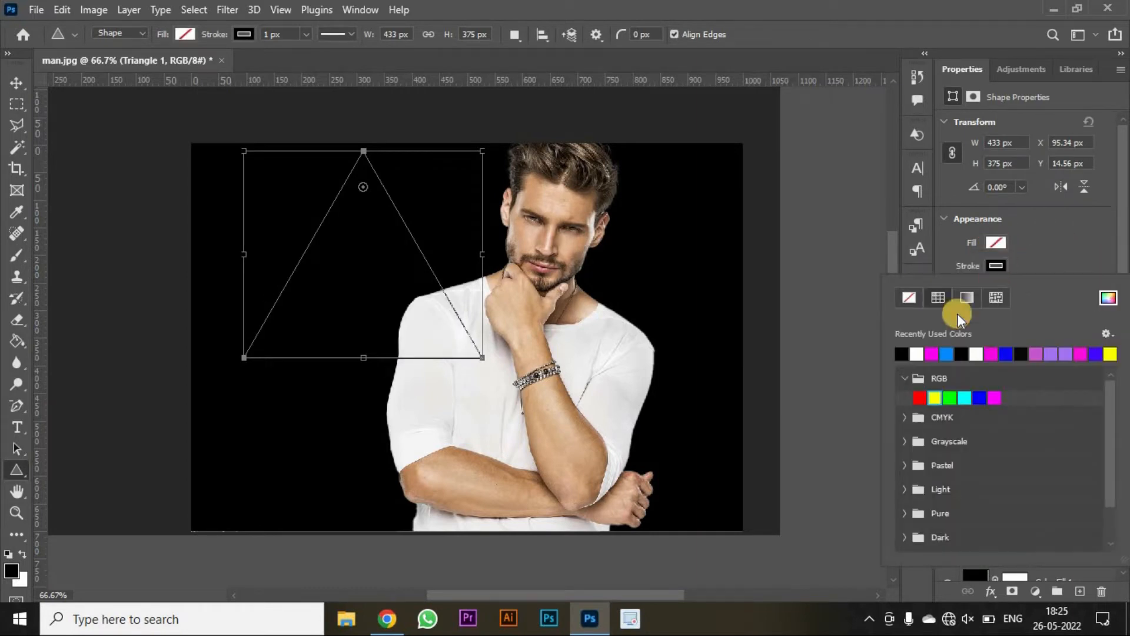
click(916, 355)
click(1092, 224)
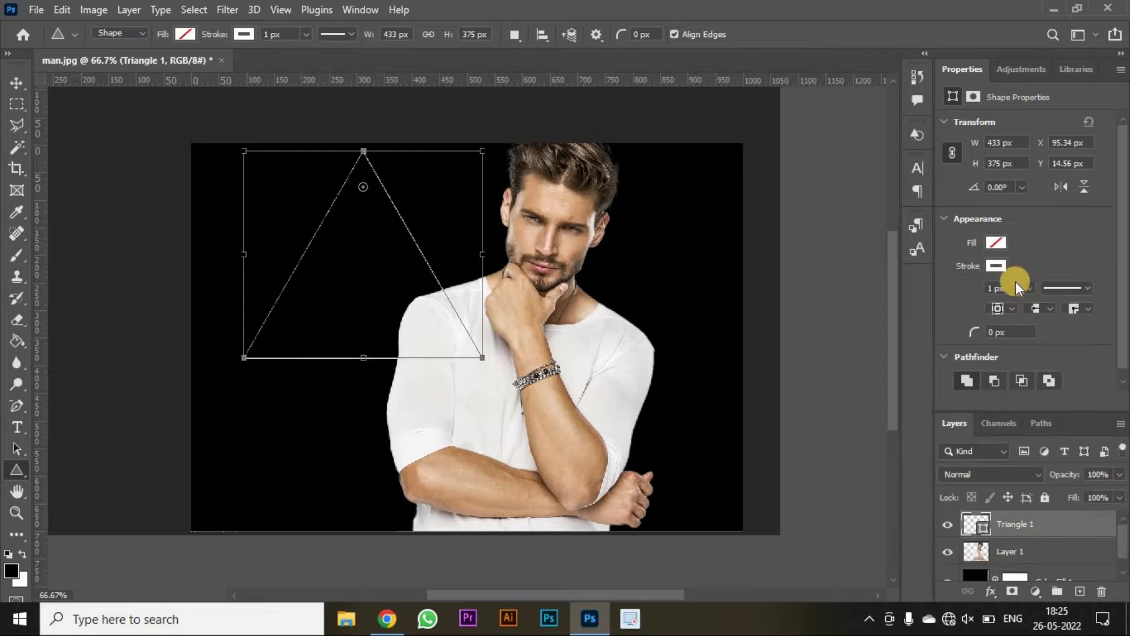
click(980, 291)
text(18)
key(Return)
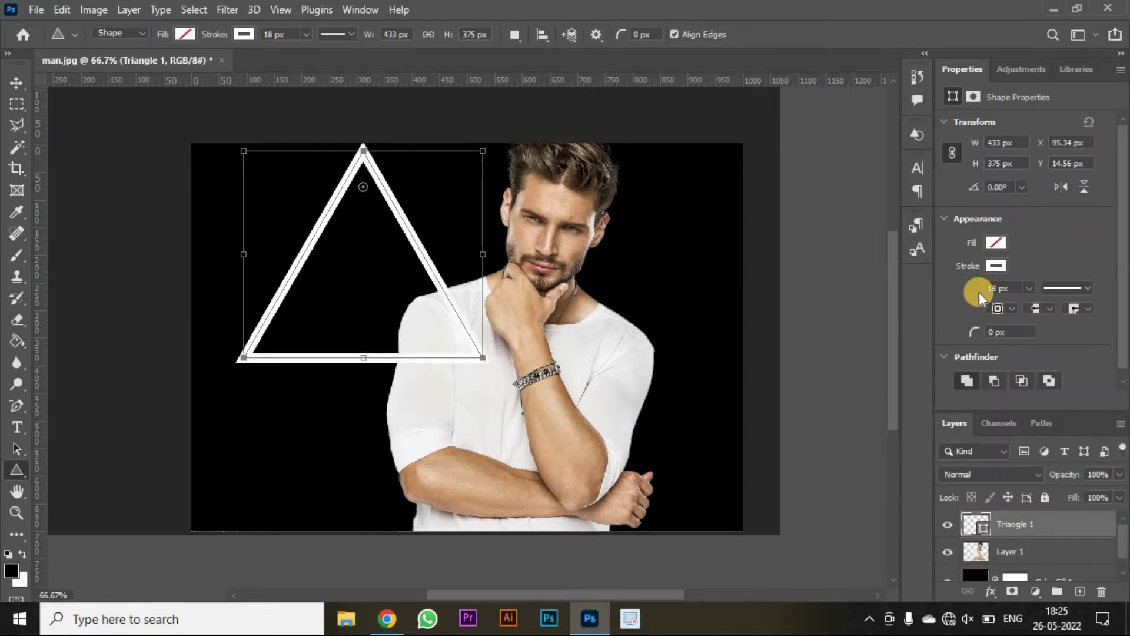
- Move the triangle over the man and enlarge it with Free Transform to frame his upper body
key(v)
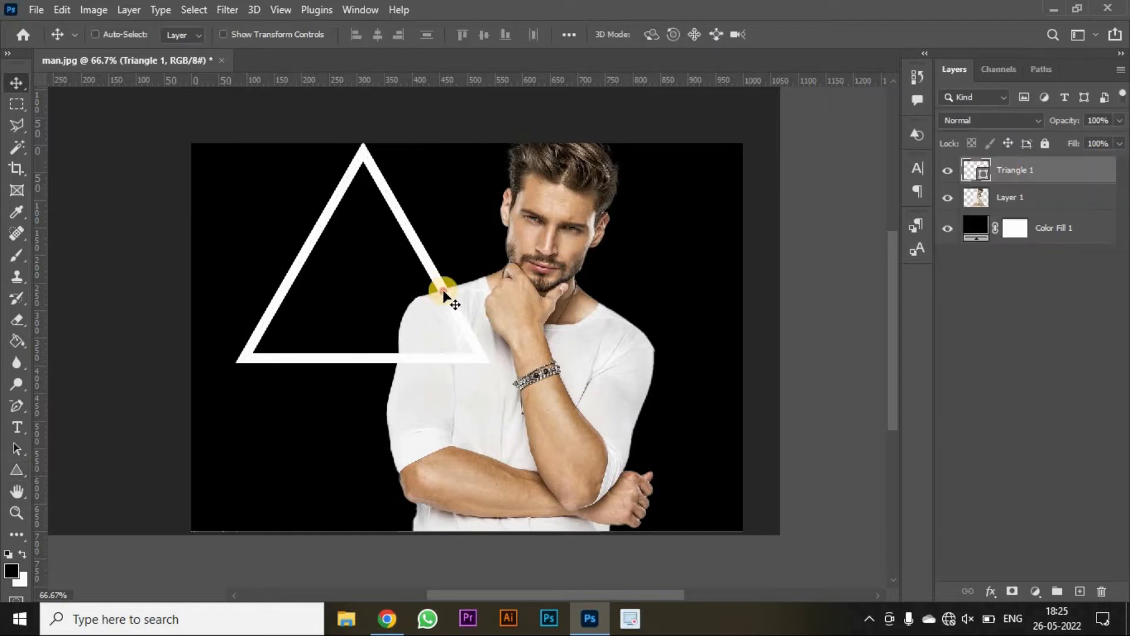
drag(443, 292, 603, 374)
key(ctrl+t)
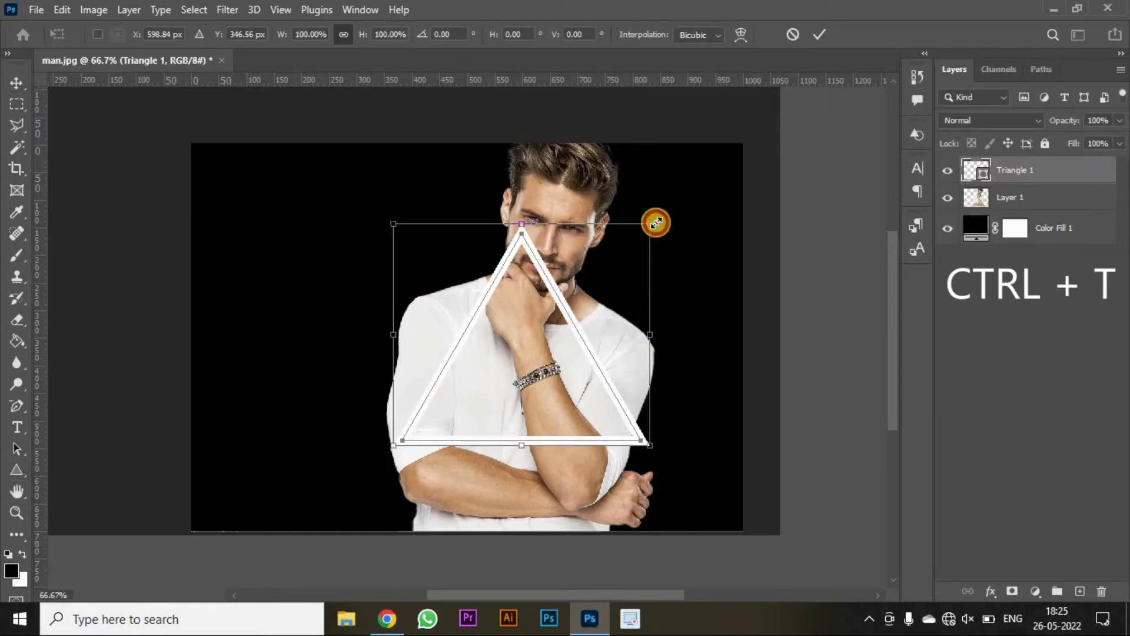
drag(655, 223, 719, 184)
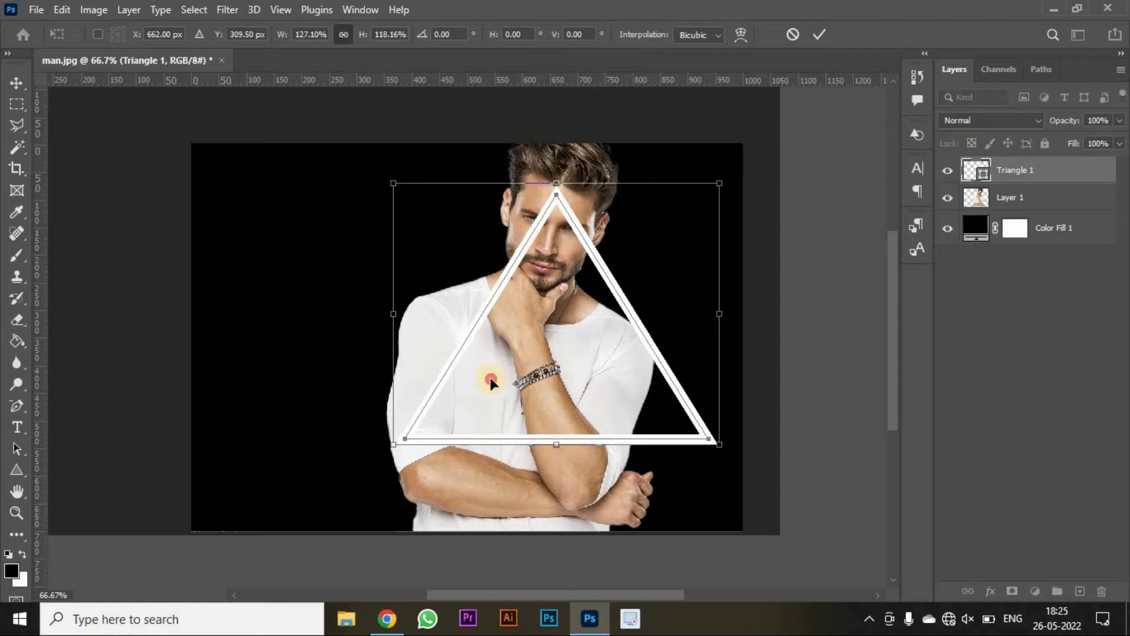
drag(489, 377, 454, 374)
drag(361, 443, 333, 464)
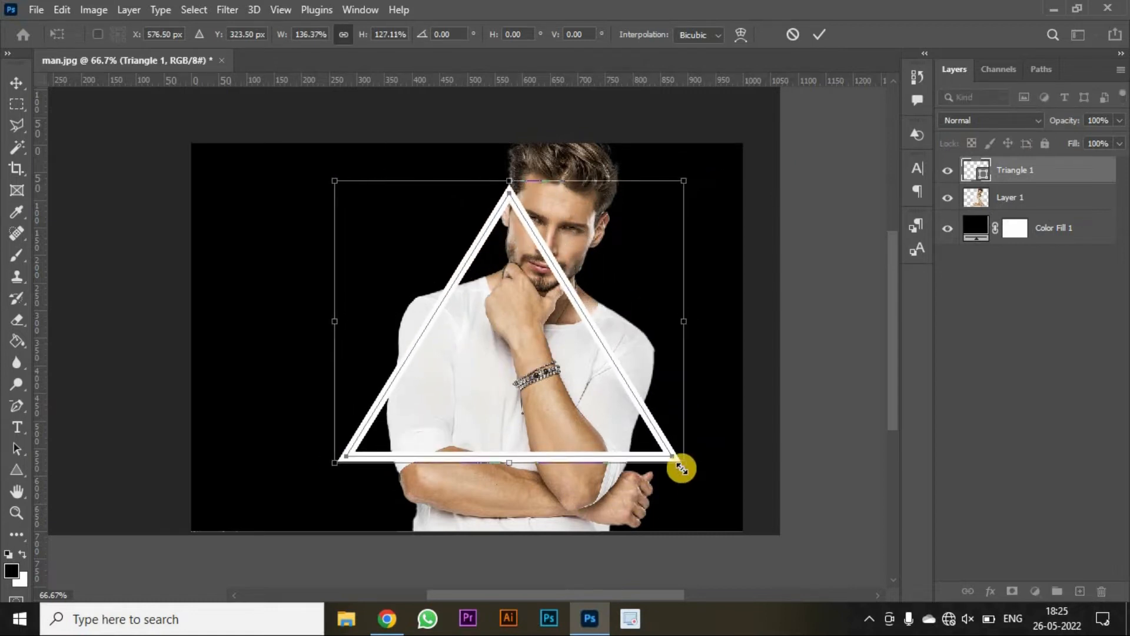
drag(681, 468, 707, 492)
drag(456, 355, 468, 367)
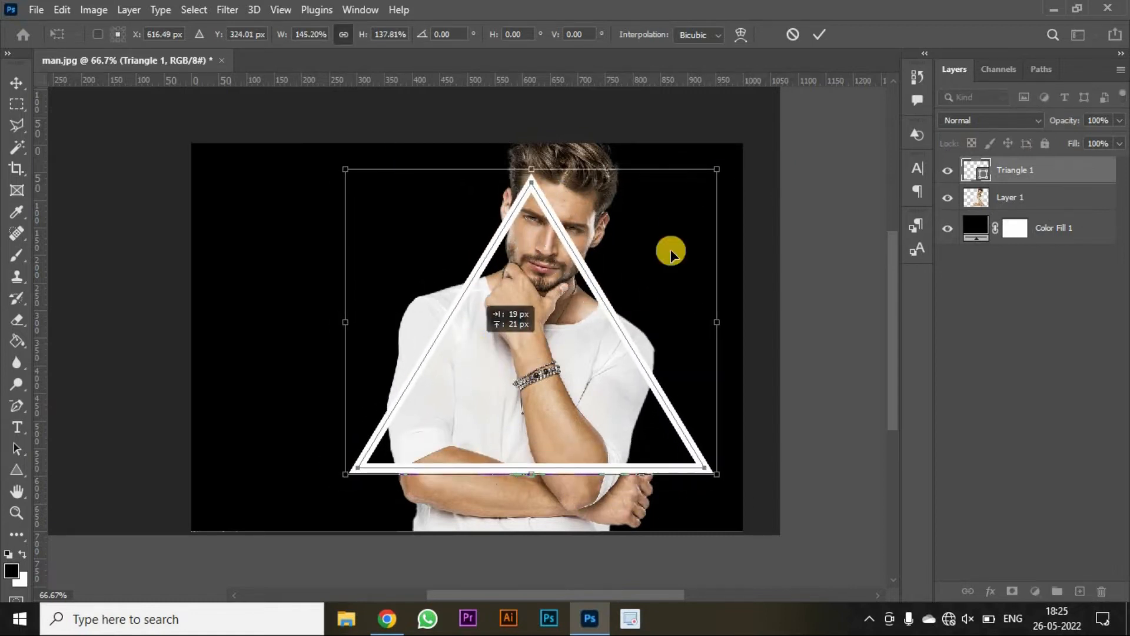
- Rotate the triangle so it points downward across the man and apply the transform
drag(730, 248, 783, 447)
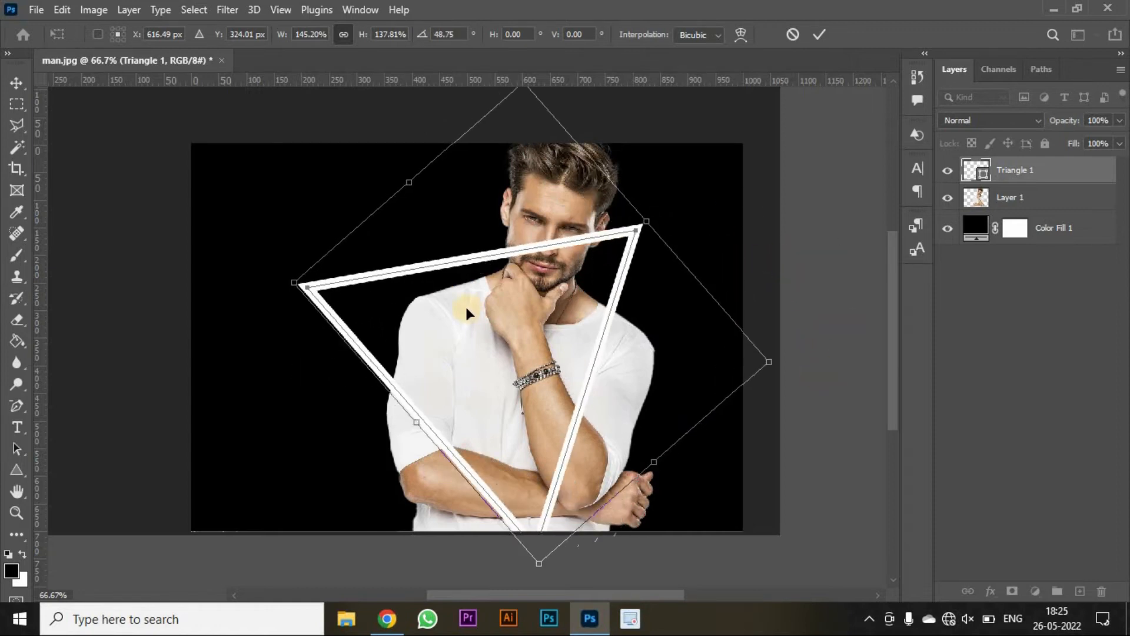
drag(465, 308, 522, 274)
drag(596, 532, 590, 479)
drag(816, 309, 812, 328)
drag(679, 303, 645, 317)
key(Return)
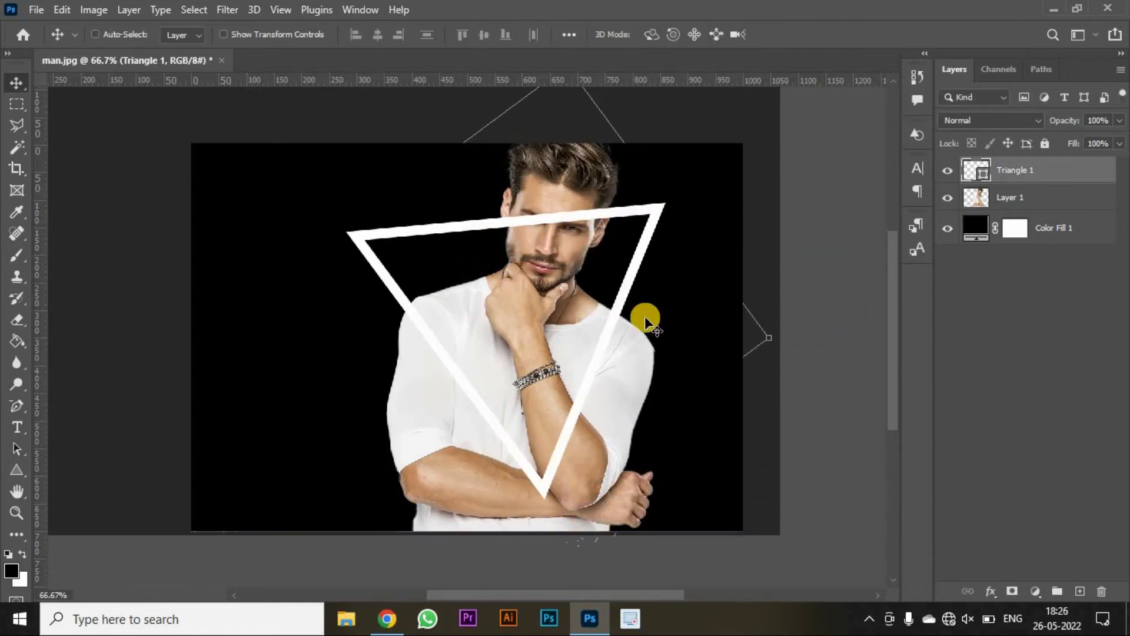
- Duplicate the triangle layer, then add a gradient Stroke layer style to the original triangle layer
key(ctrl+j)
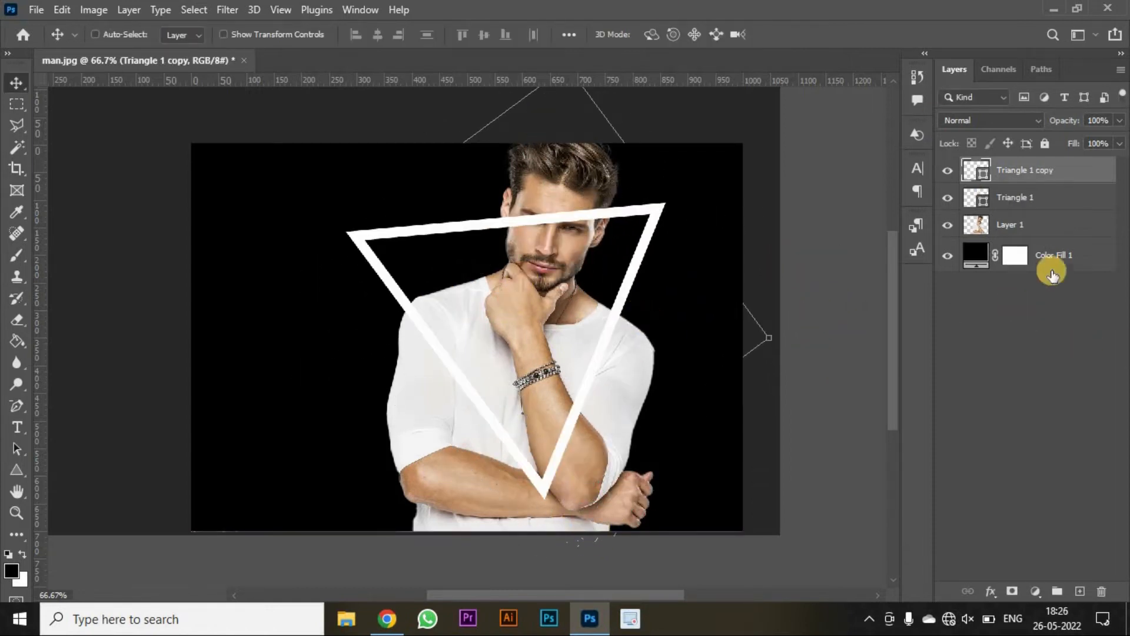
click(1035, 196)
right_click(1033, 193)
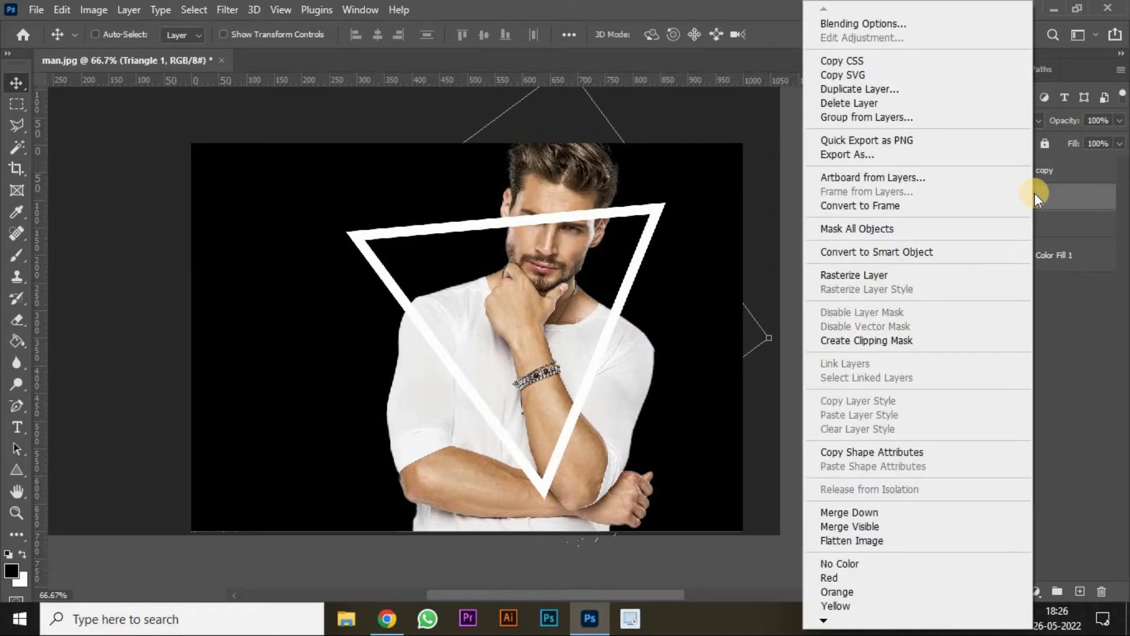
click(875, 23)
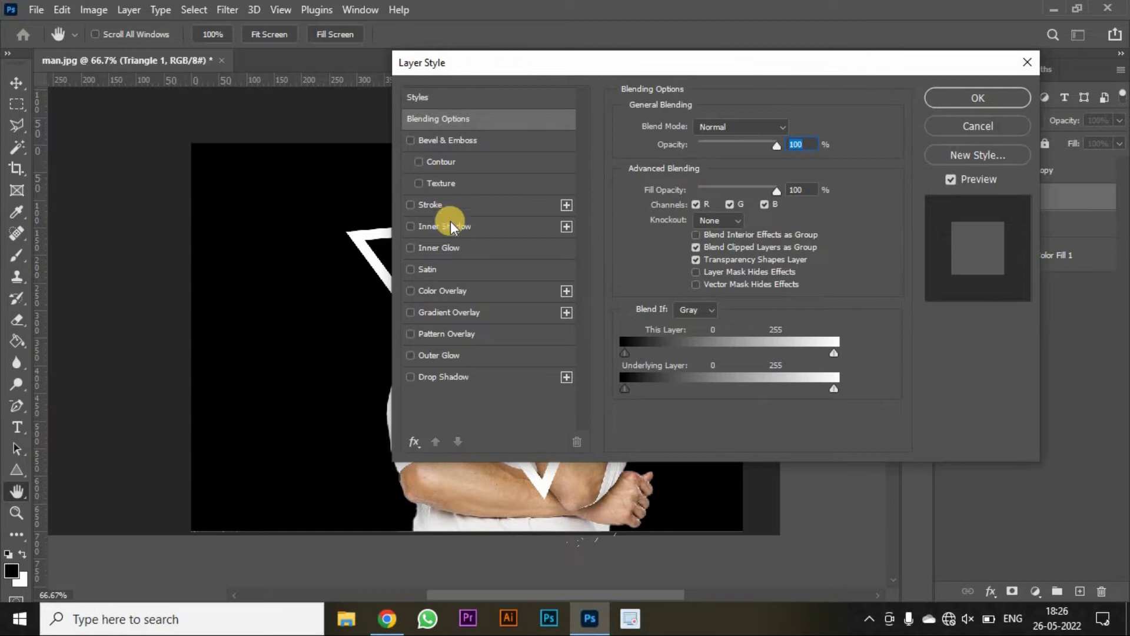
click(454, 207)
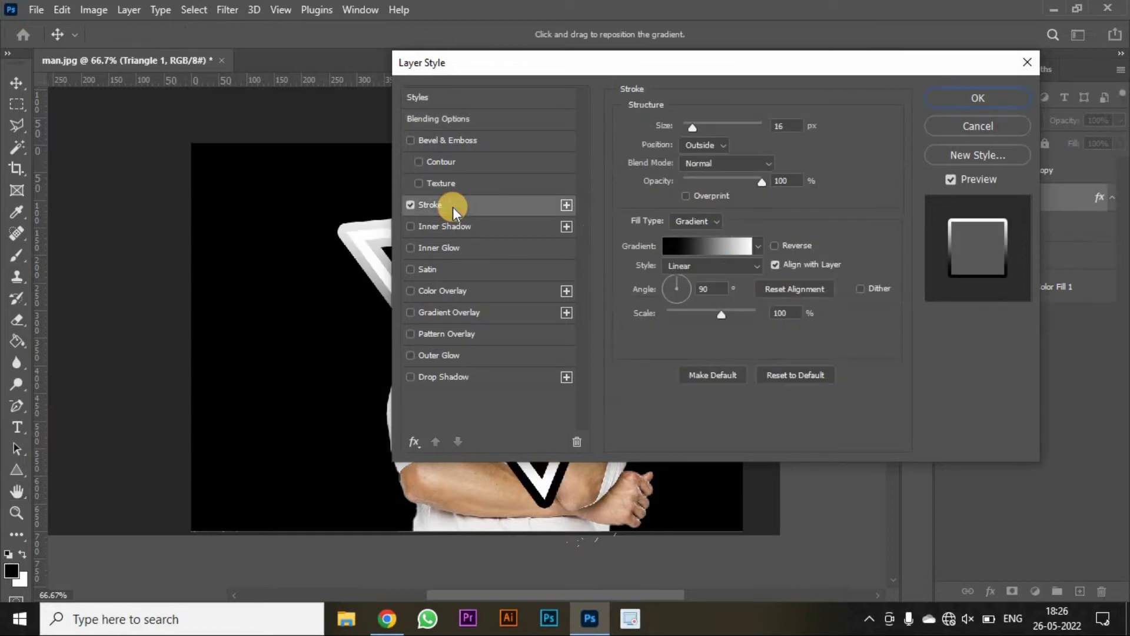
click(691, 243)
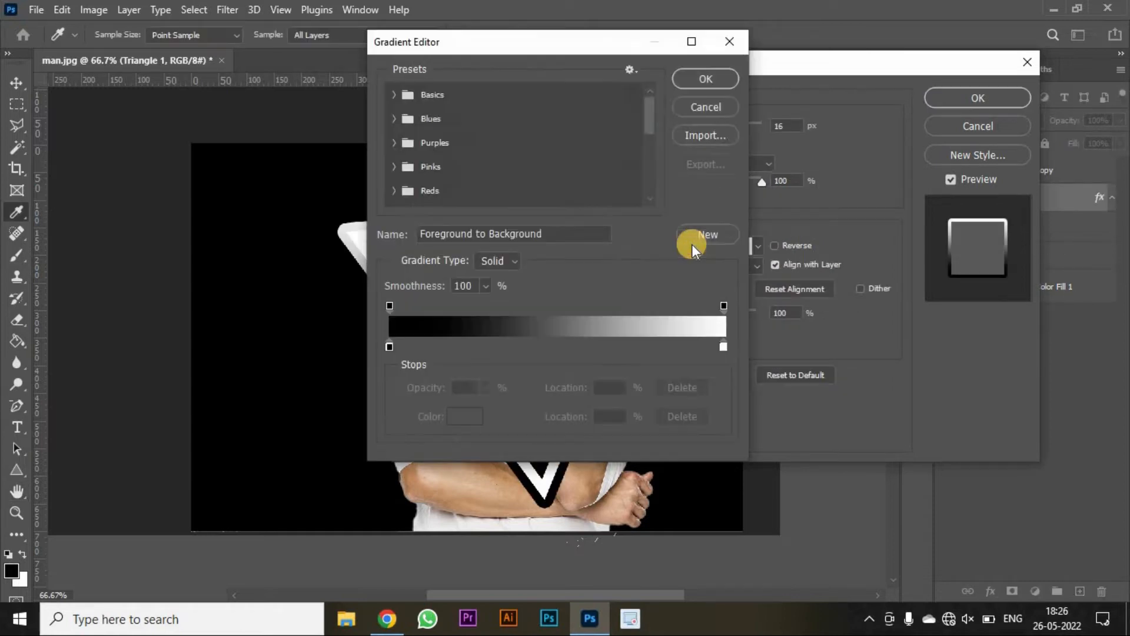
- Set the gradient's left color stop to a bright purple
click(390, 346)
click(464, 416)
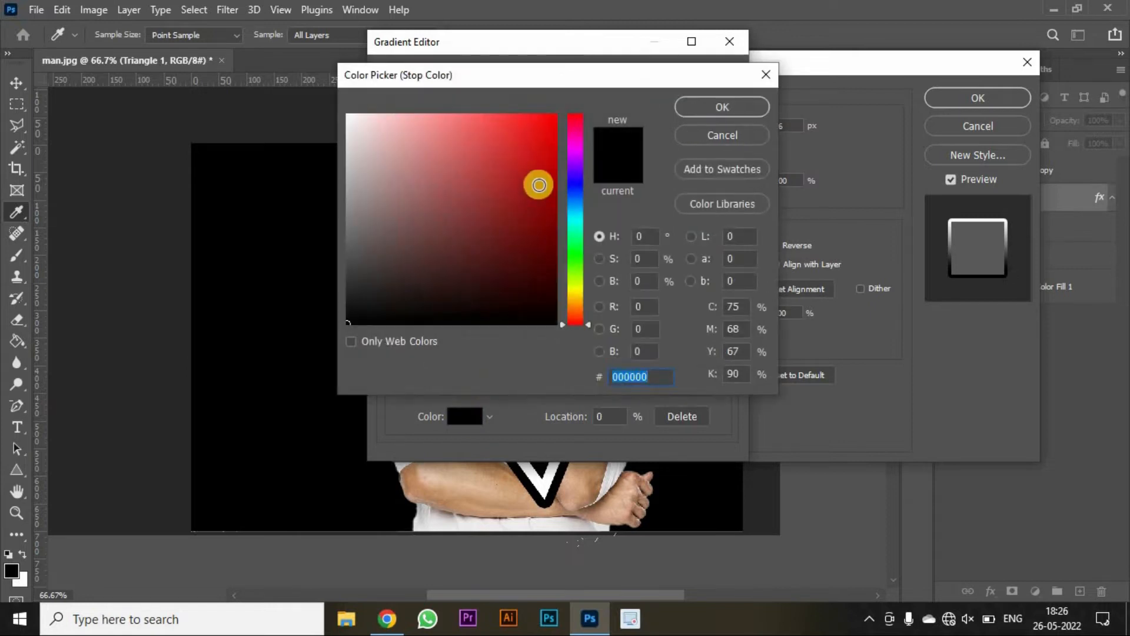
click(575, 173)
click(552, 116)
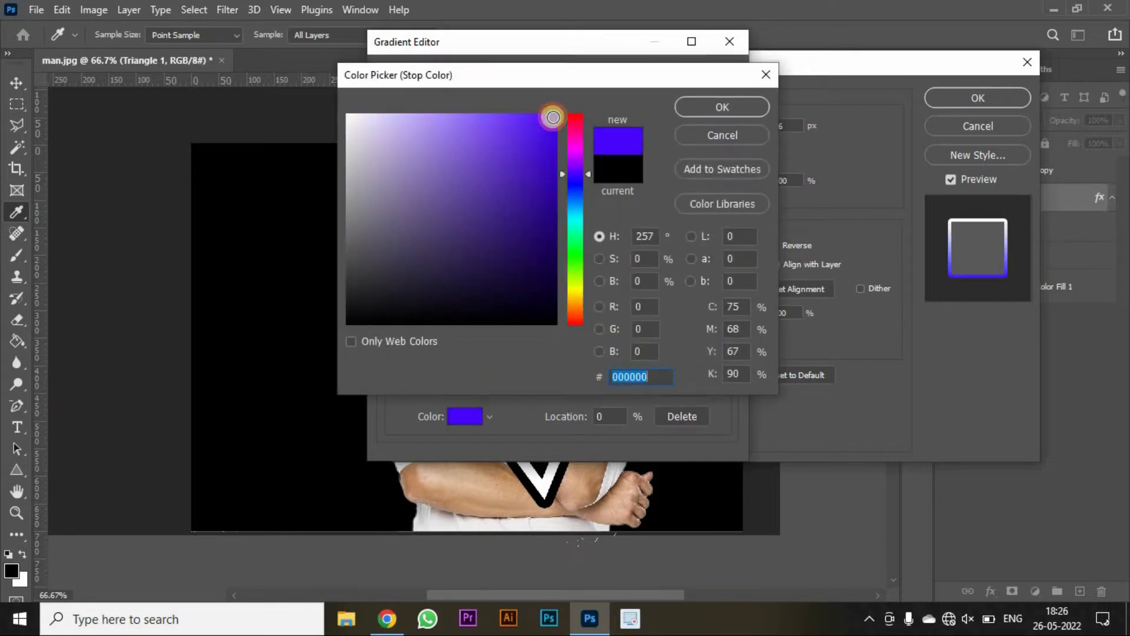
click(690, 106)
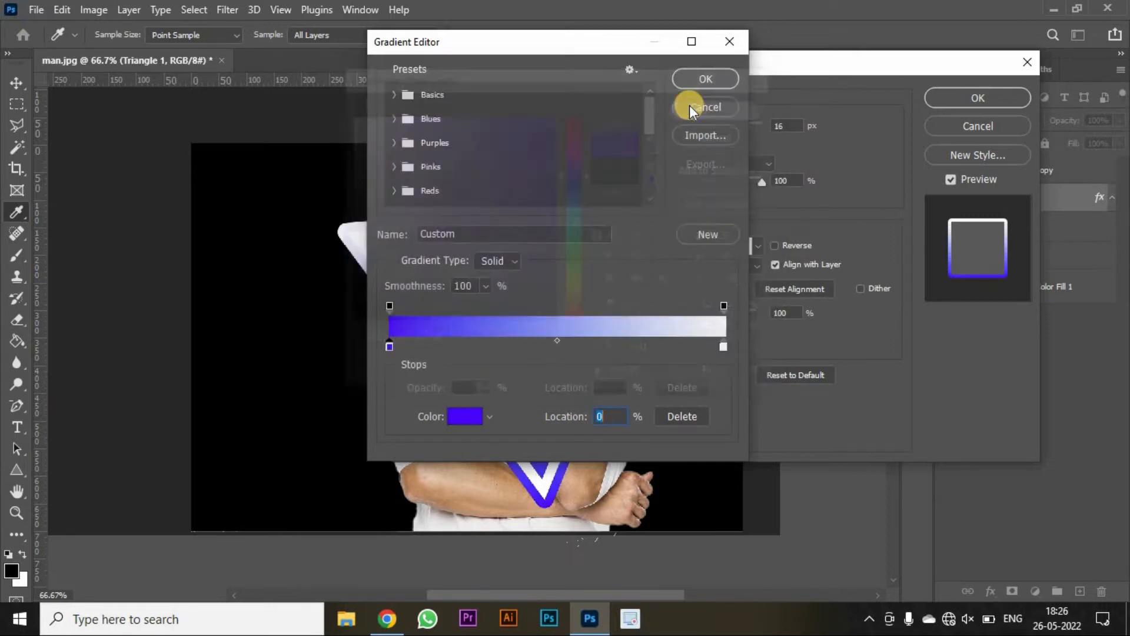
- Set the gradient's right color stop to magenta f808df and apply the stroke style
click(723, 347)
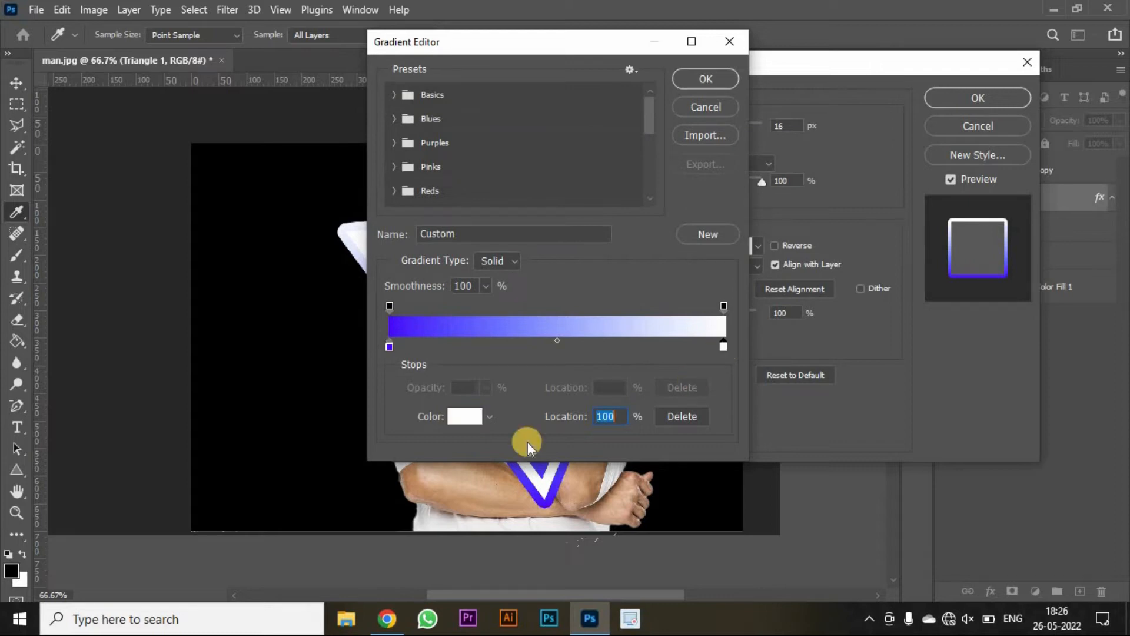
click(466, 418)
click(577, 145)
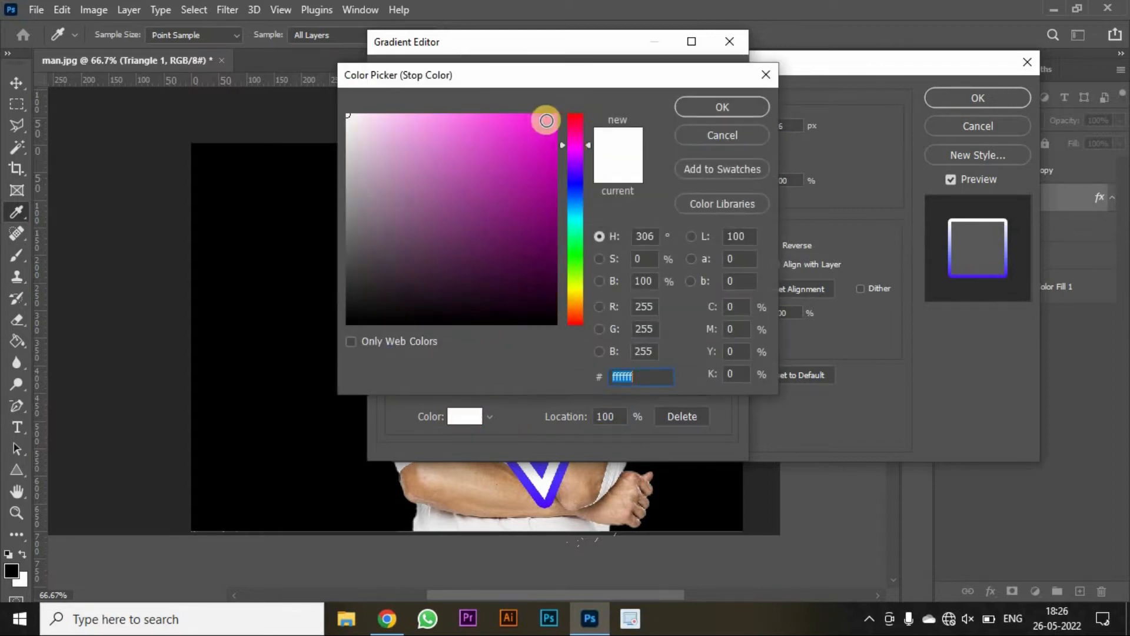
click(550, 120)
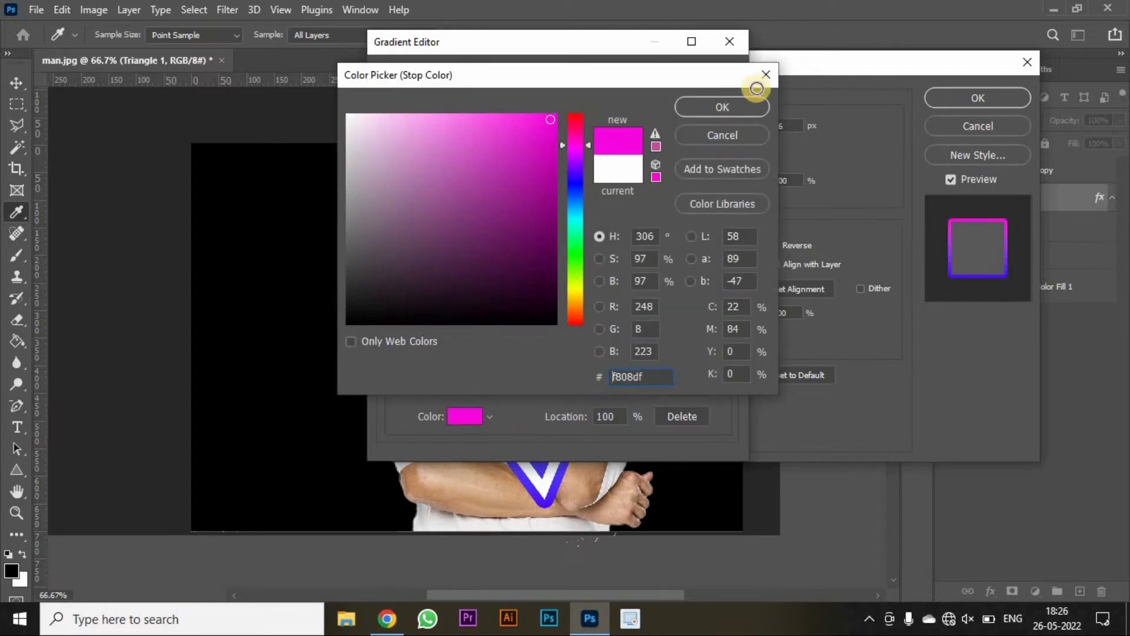
click(717, 107)
click(714, 79)
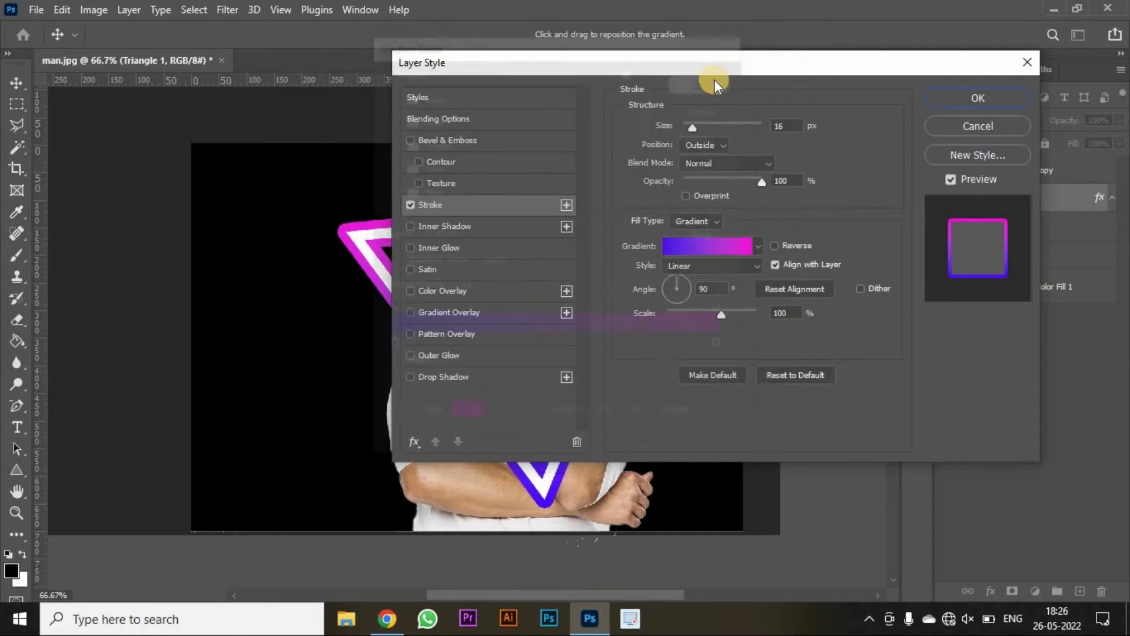
click(958, 99)
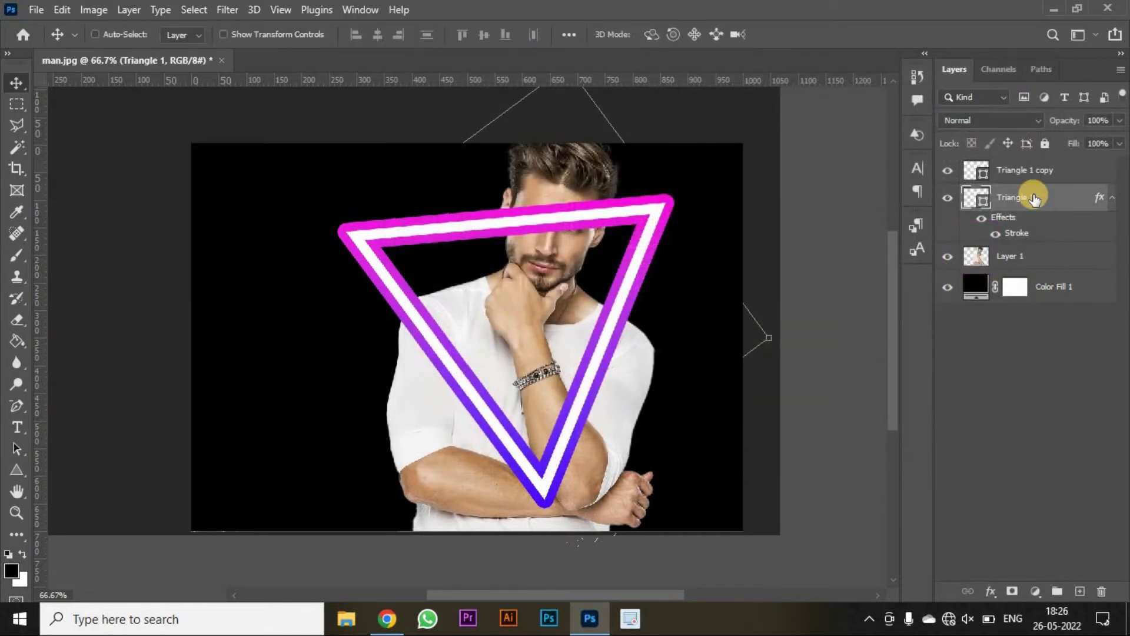
- Convert the original triangle layer to a smart object and blur it with a Gaussian Blur of 10 pixels
right_click(1035, 199)
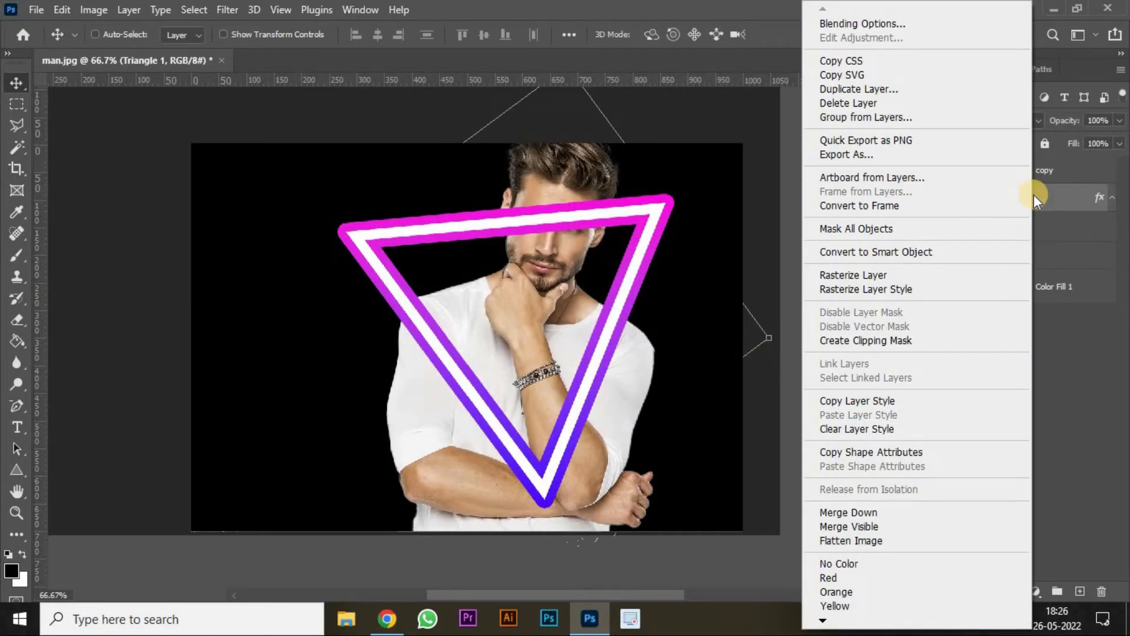
click(919, 250)
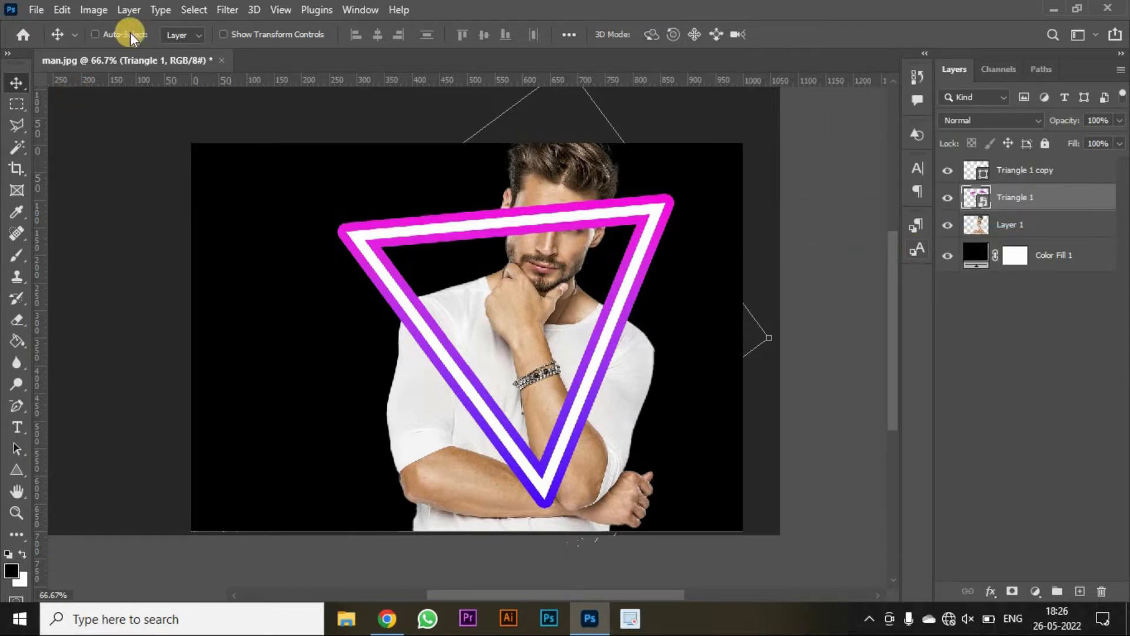
click(220, 10)
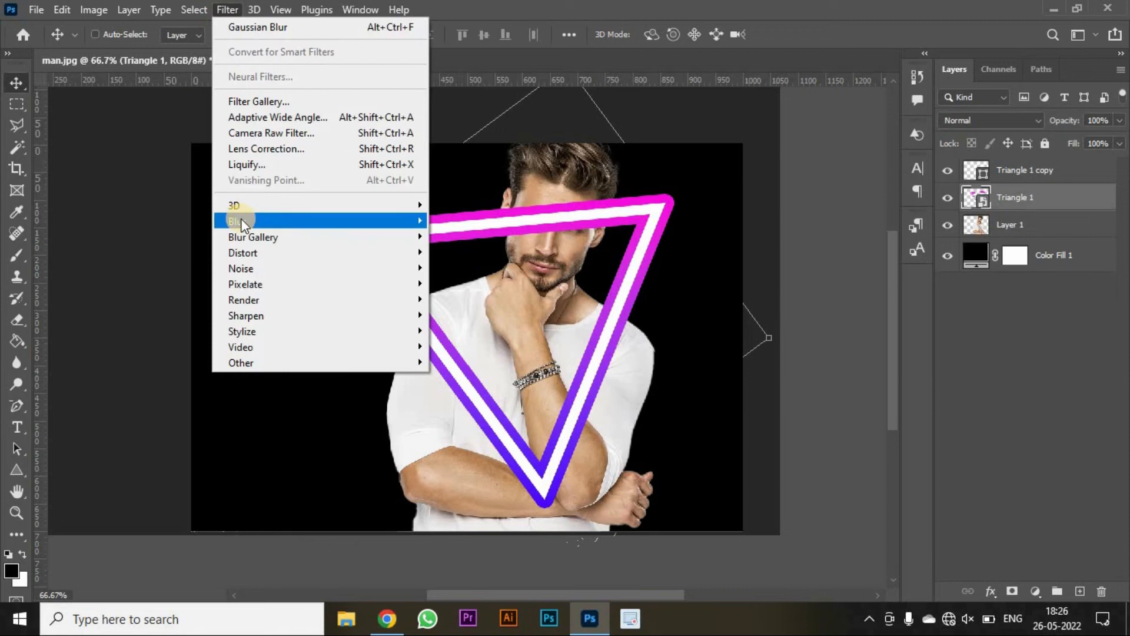
mouse_move(241, 219)
click(468, 283)
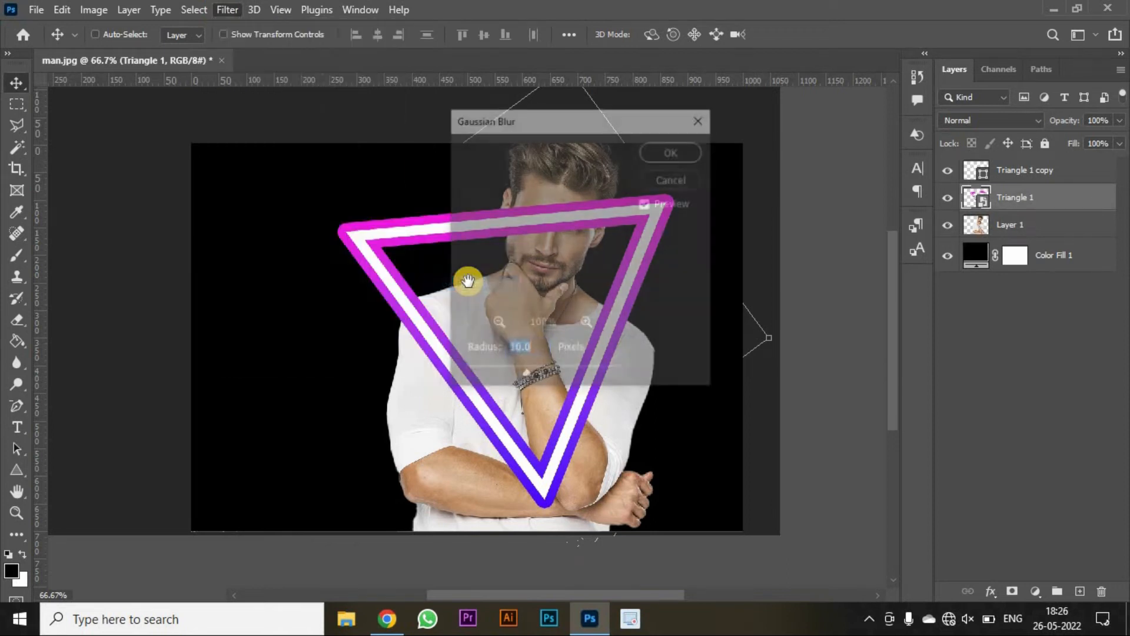
click(526, 370)
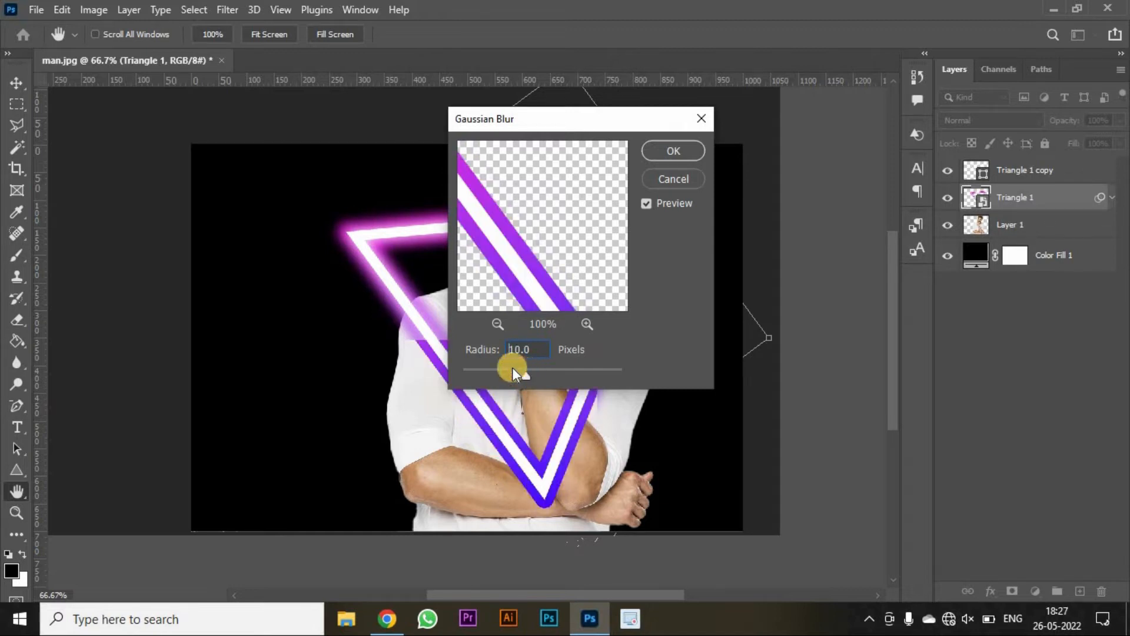
click(668, 151)
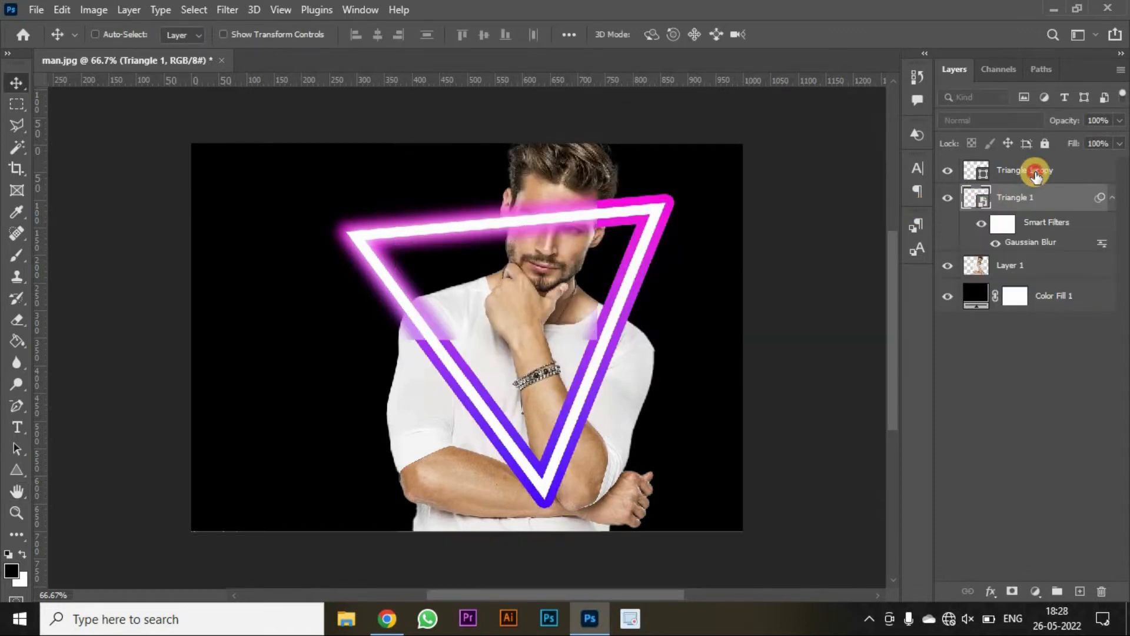
- Load the triangle copy's shape as a selection and add it as a layer mask on the man's photo layer
click(980, 172)
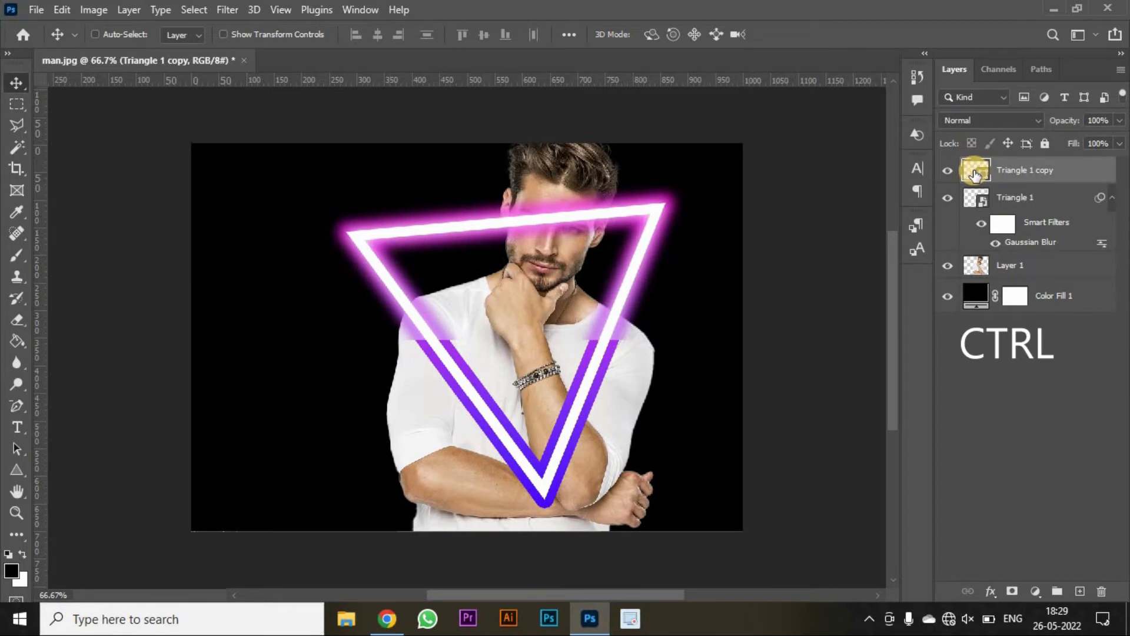
ctrl+click(975, 173)
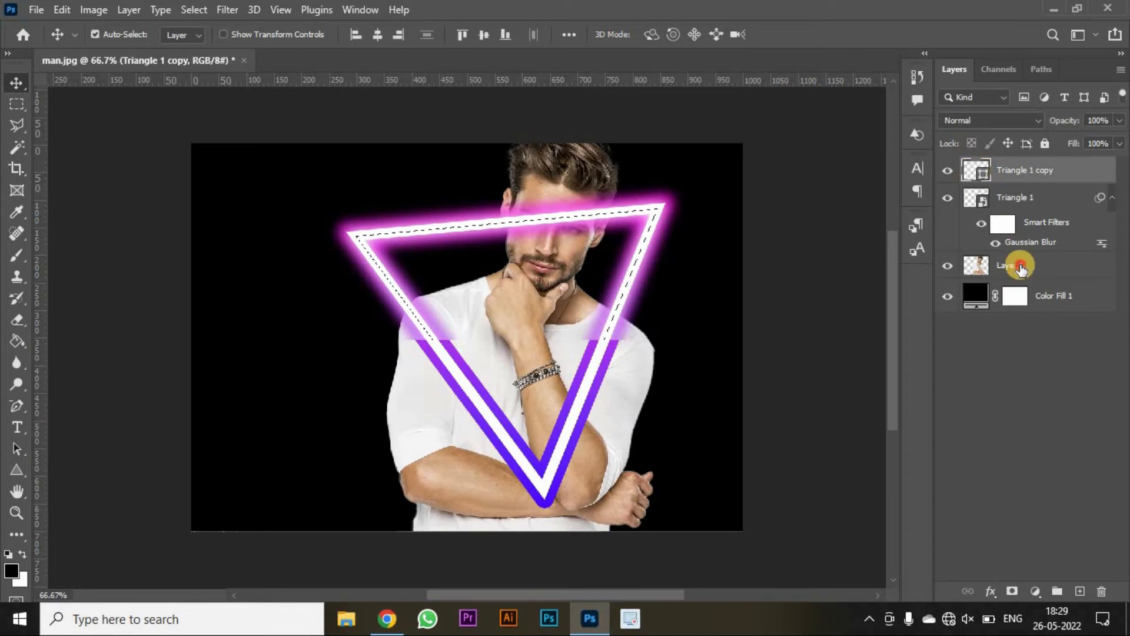
click(1020, 267)
click(1011, 592)
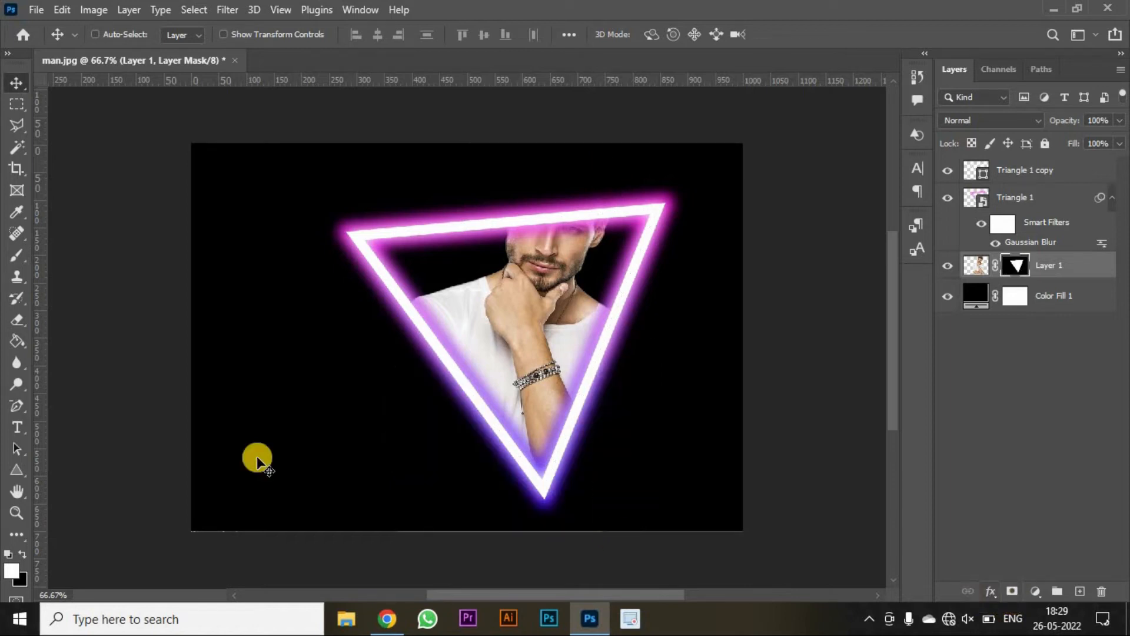
- Paint white on the photo layer's mask with the Brush tool to reveal the man's body around the triangle
click(13, 253)
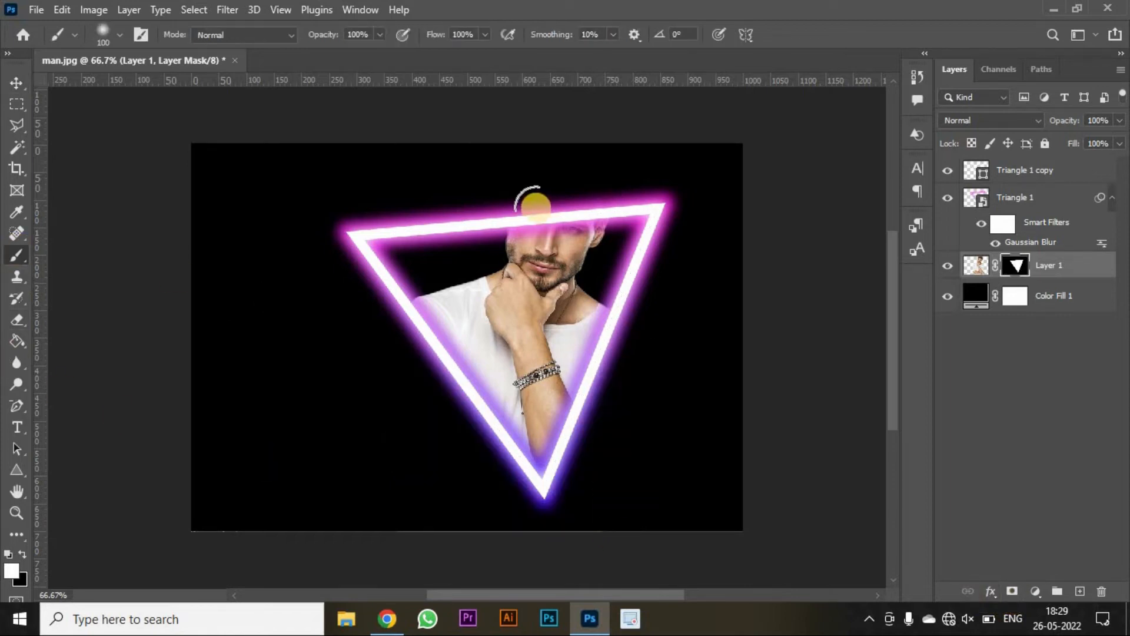
mouse_move(533, 147)
mouse_down()
mouse_move(512, 176)
mouse_move(579, 224)
mouse_move(575, 267)
mouse_move(597, 234)
mouse_move(594, 149)
mouse_move(499, 249)
mouse_move(608, 507)
mouse_move(567, 538)
mouse_move(628, 486)
mouse_move(645, 326)
mouse_move(641, 464)
mouse_up()
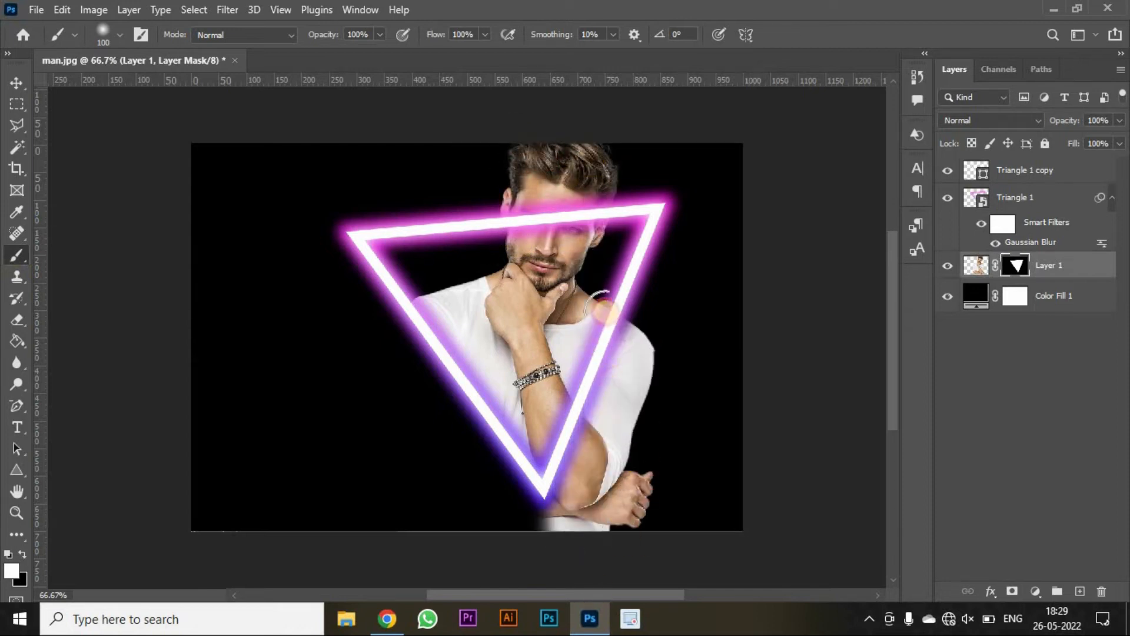
drag(423, 323, 412, 328)
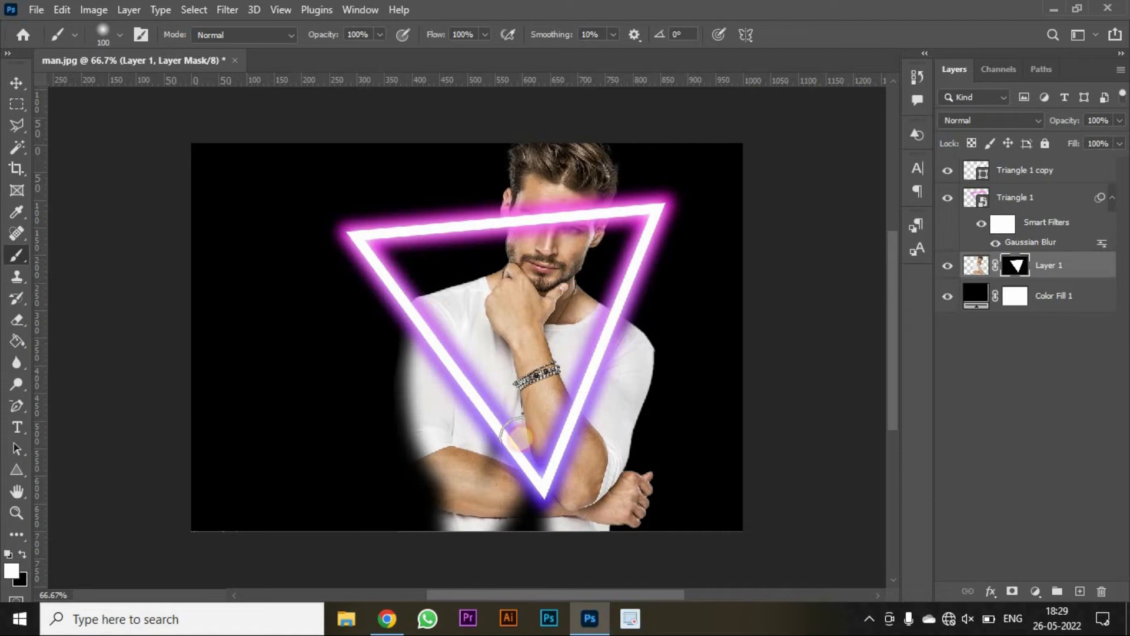
drag(525, 512, 398, 322)
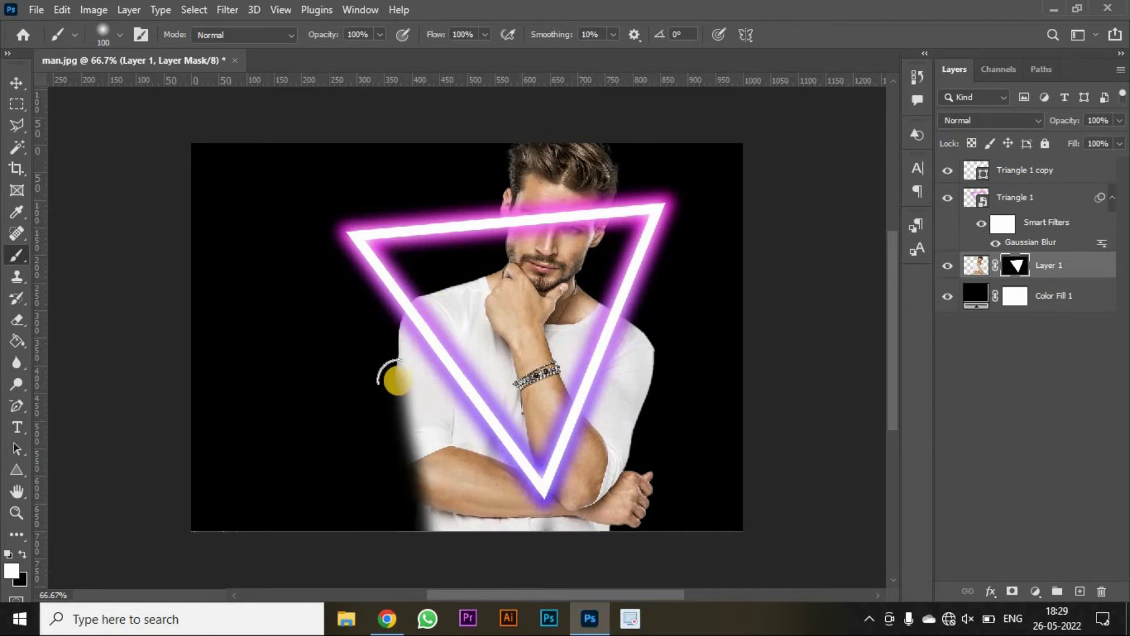
mouse_move(389, 376)
mouse_down()
mouse_move(423, 532)
mouse_move(415, 411)
mouse_up()
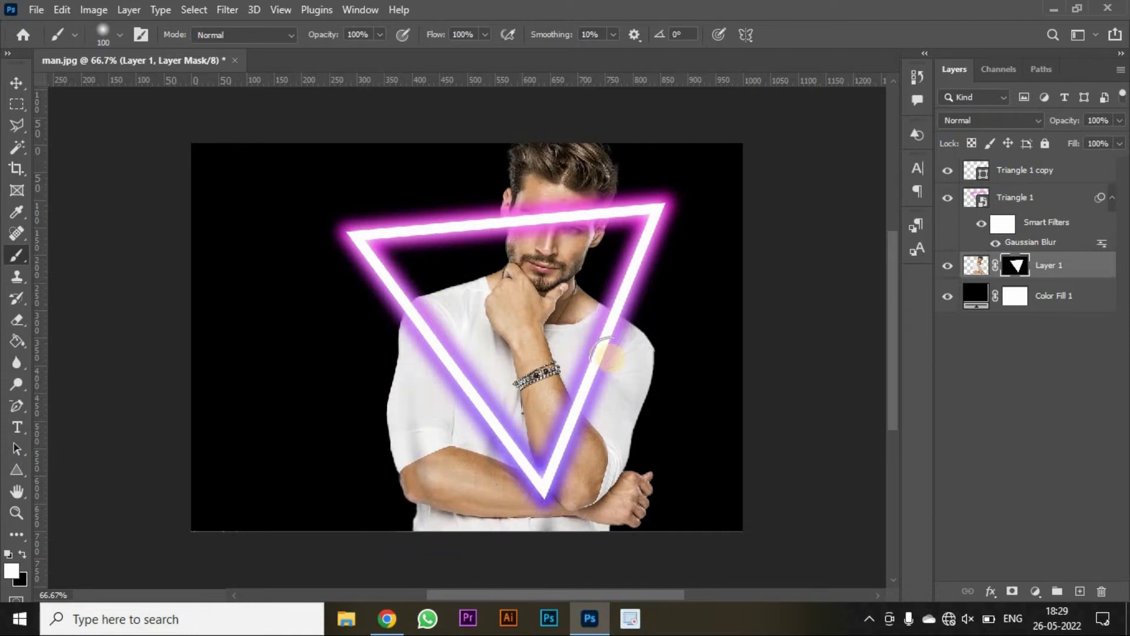
- Select both triangle layers and merge them into a single layer
key(v)
click(1066, 171)
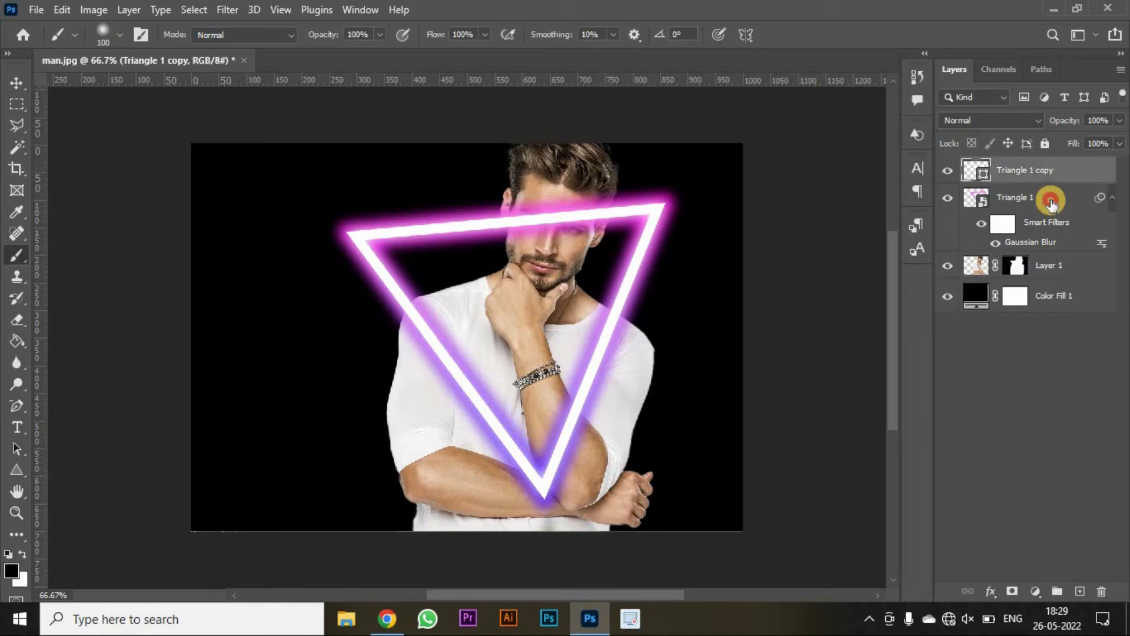
shift+click(1051, 203)
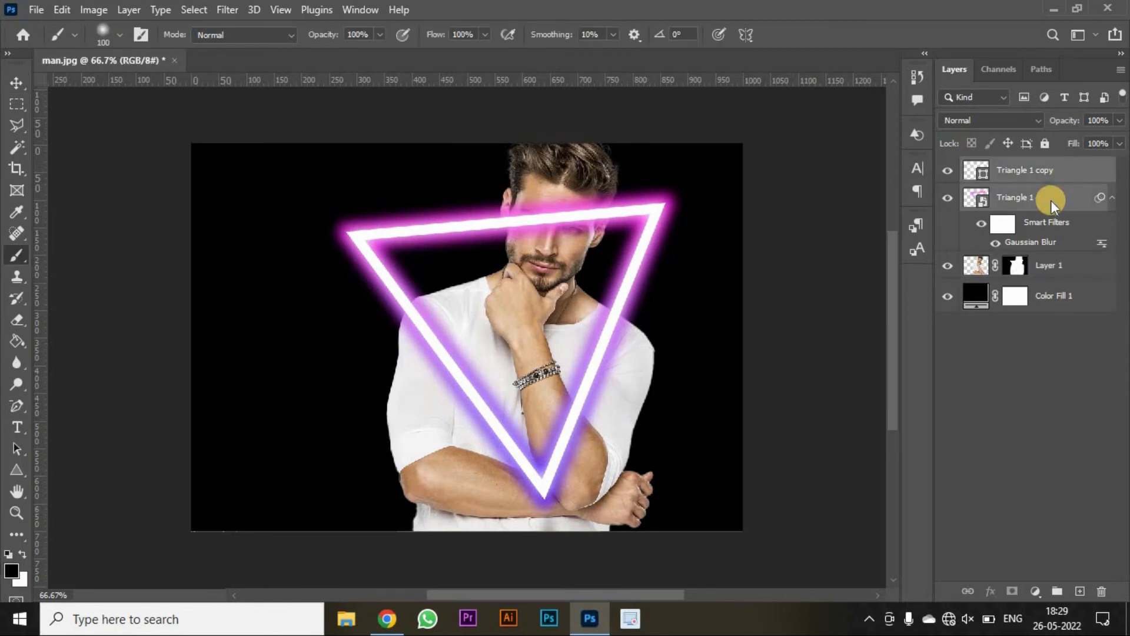
right_click(1051, 201)
click(964, 192)
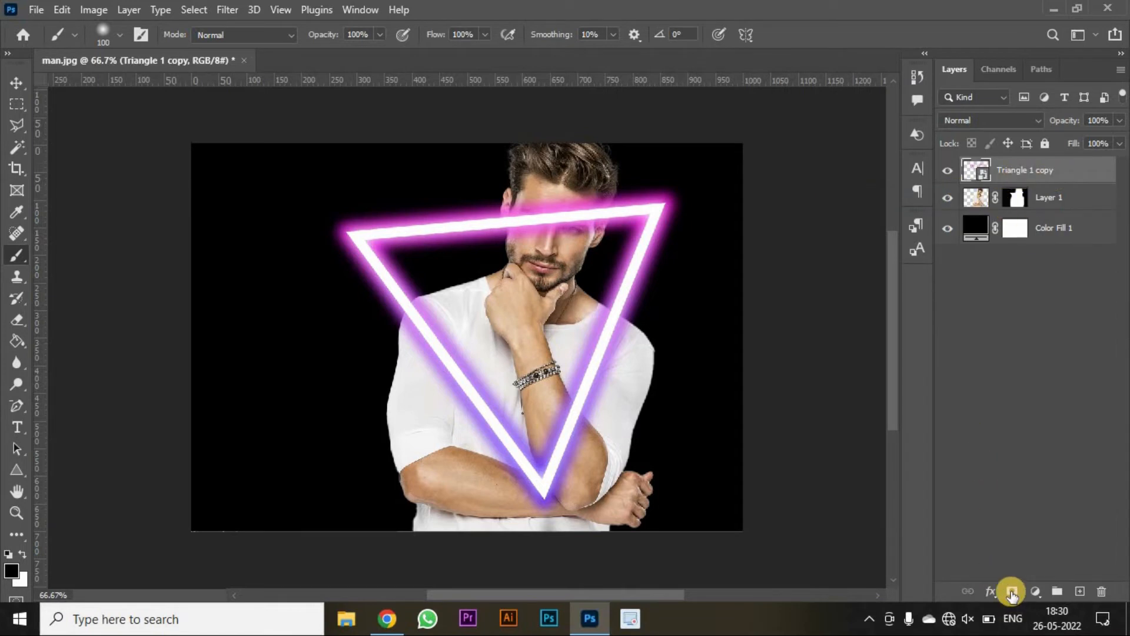
- Add a layer mask to the merged triangle layer and load the man's mask as a selection
click(1011, 592)
ctrl+click(975, 204)
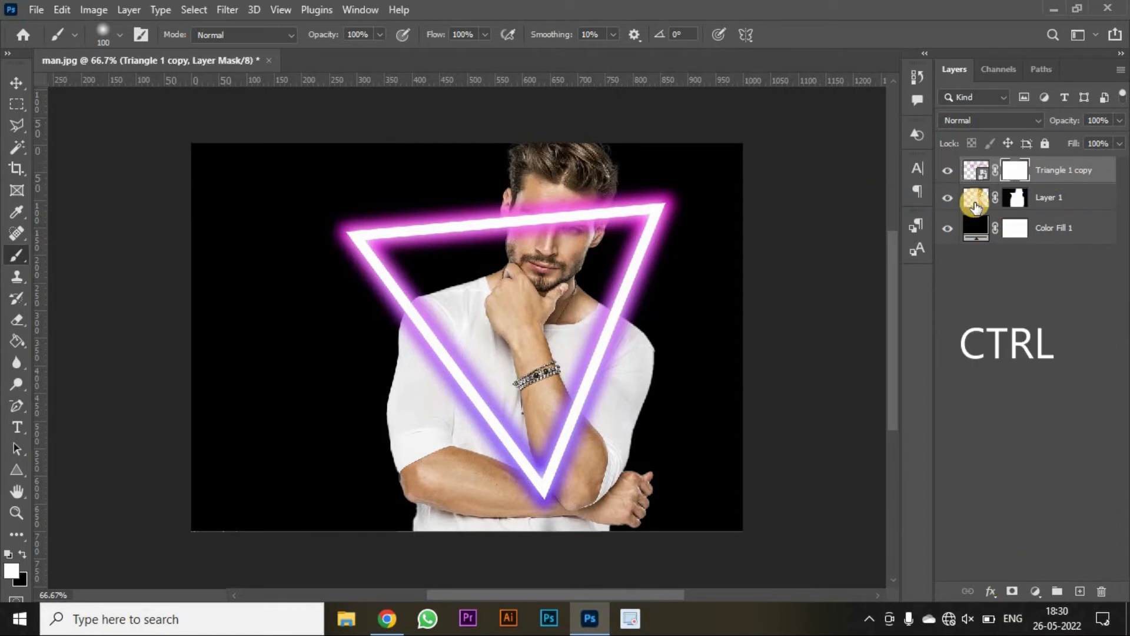
click(1016, 172)
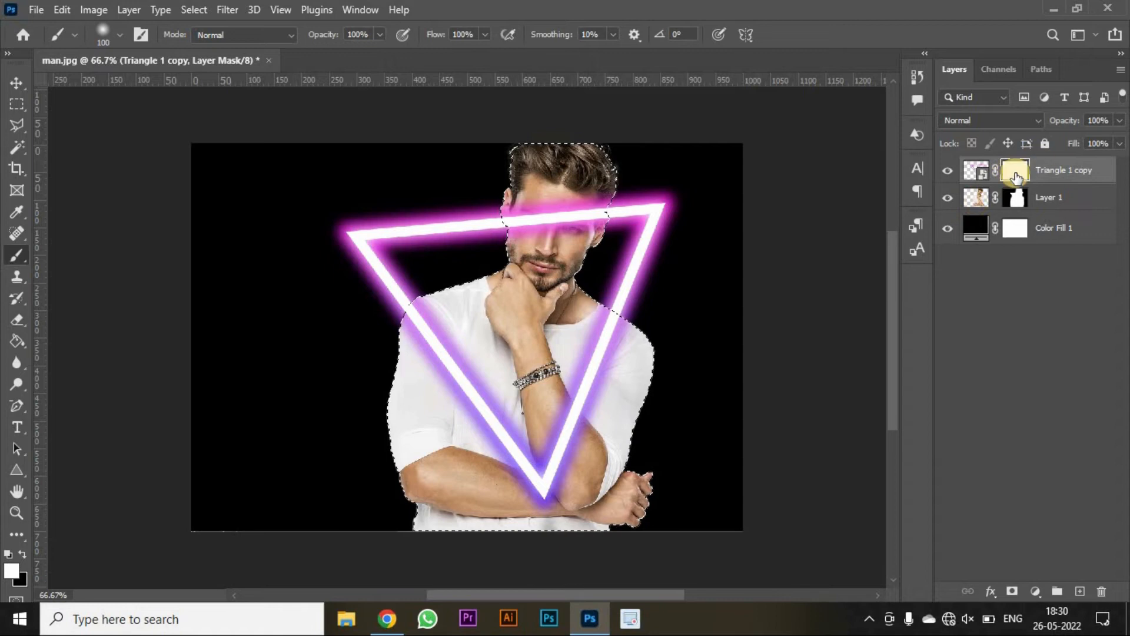
- Paint black on the triangle's mask inside the selection to hide the triangle over the man's face and forearm
click(23, 553)
mouse_move(536, 261)
mouse_down()
mouse_move(531, 199)
mouse_move(522, 243)
mouse_move(521, 193)
mouse_move(564, 198)
mouse_move(571, 221)
mouse_move(583, 197)
mouse_move(584, 233)
mouse_move(590, 192)
mouse_move(545, 272)
mouse_move(540, 203)
mouse_up()
mouse_move(619, 315)
mouse_down()
mouse_move(612, 375)
mouse_move(588, 425)
mouse_move(568, 378)
mouse_move(575, 472)
mouse_move(560, 436)
mouse_move(575, 510)
mouse_move(584, 354)
mouse_move(578, 490)
mouse_up()
drag(578, 490, 571, 441)
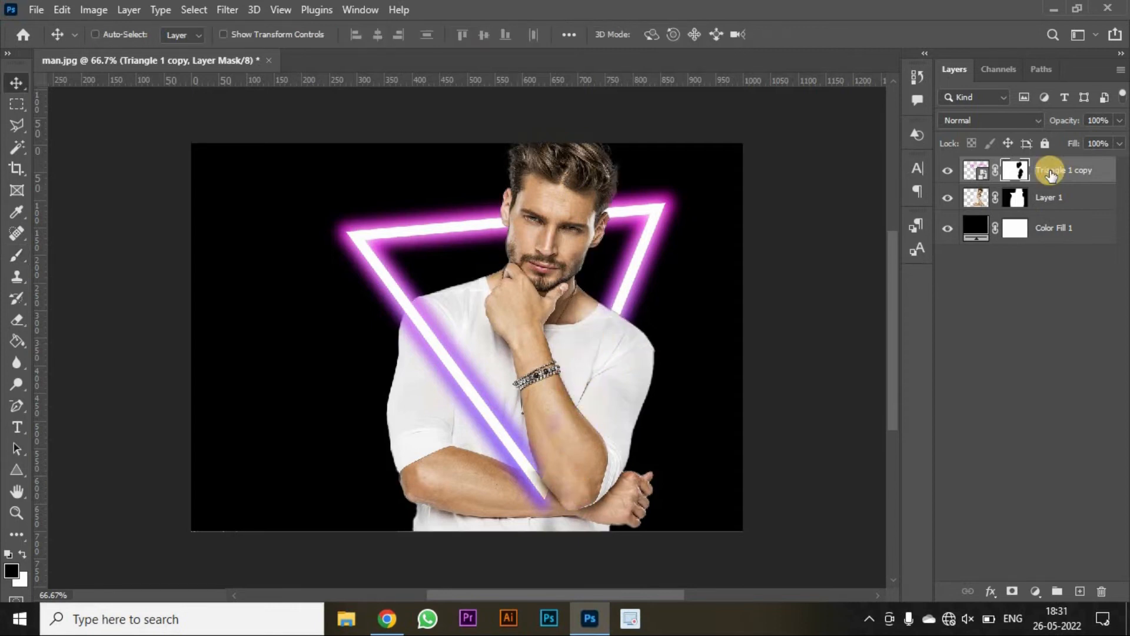
click(1050, 171)
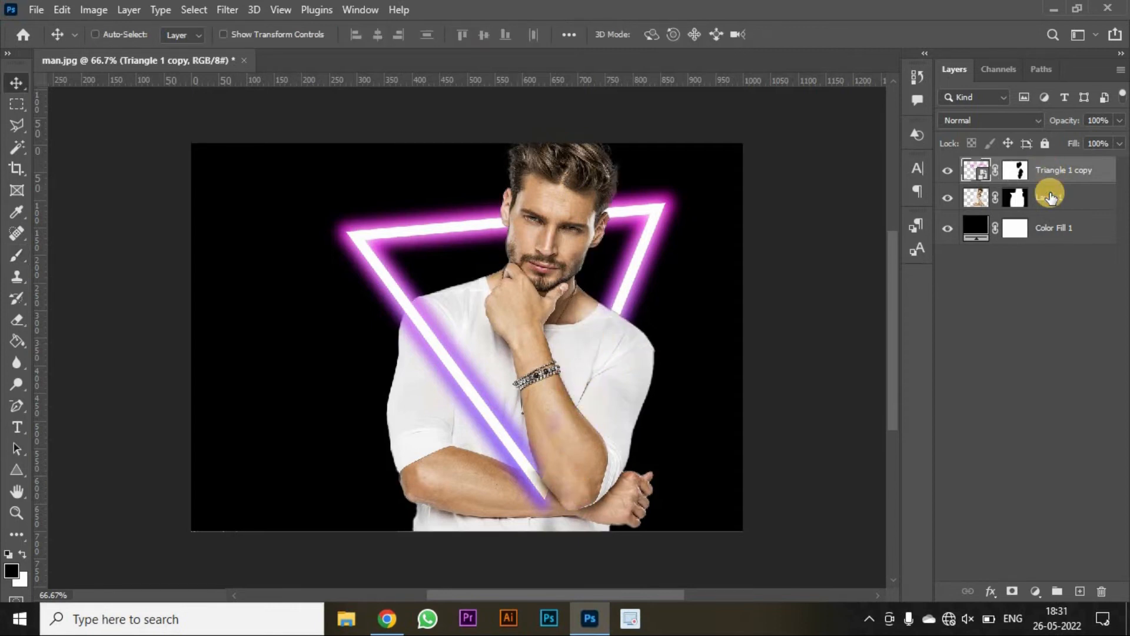
- Sample a purple from the triangle's glow as the foreground color with the Eyedropper
click(1050, 196)
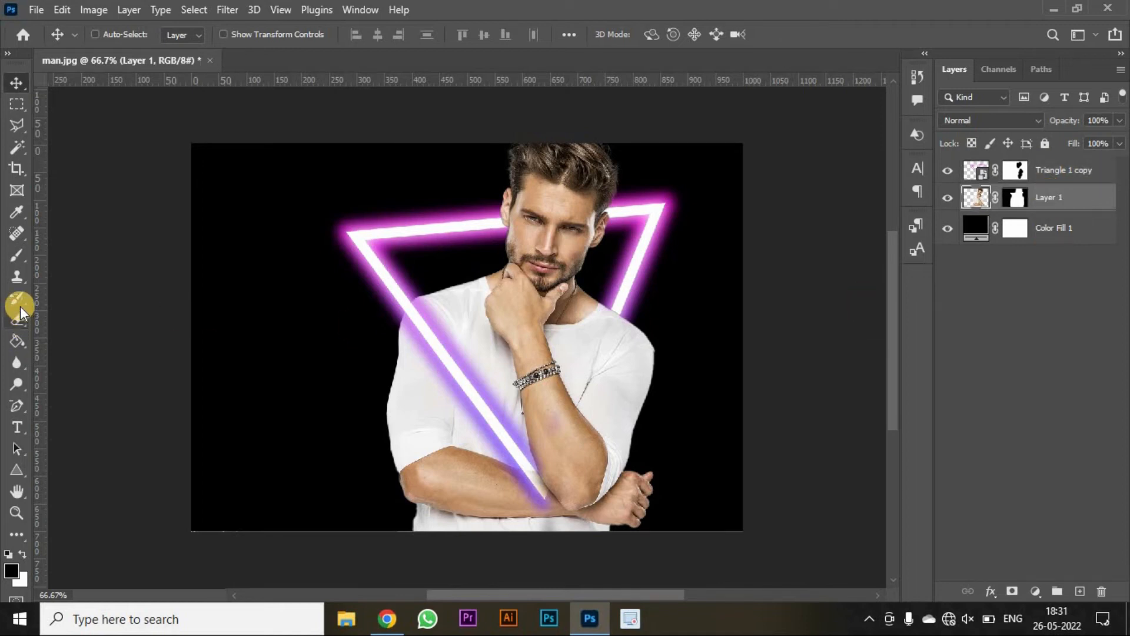
click(11, 571)
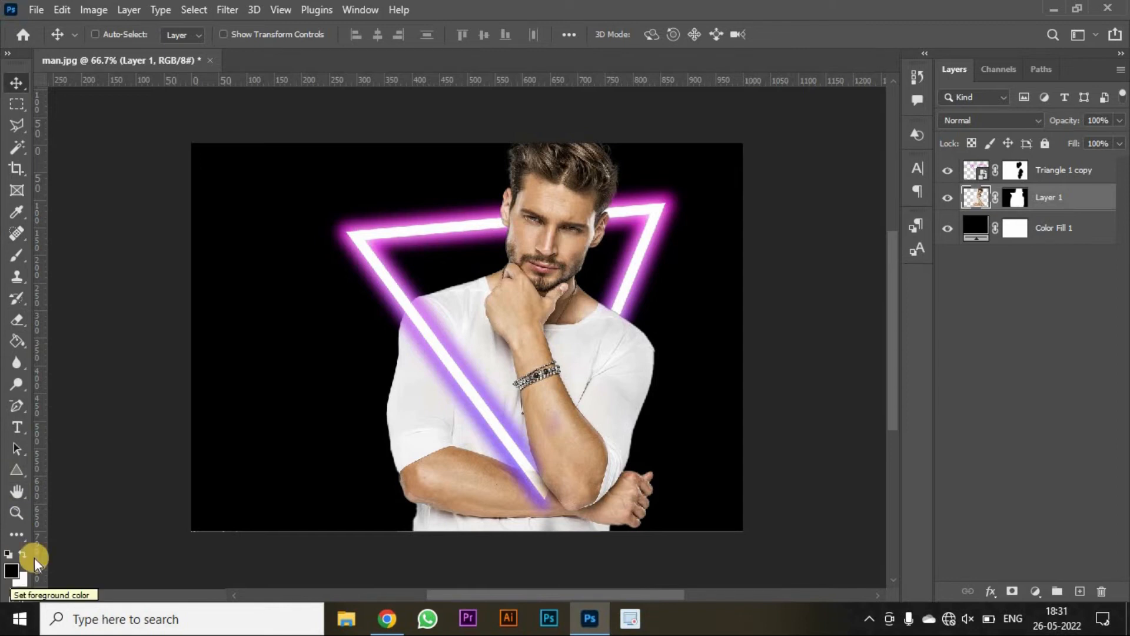
key(i)
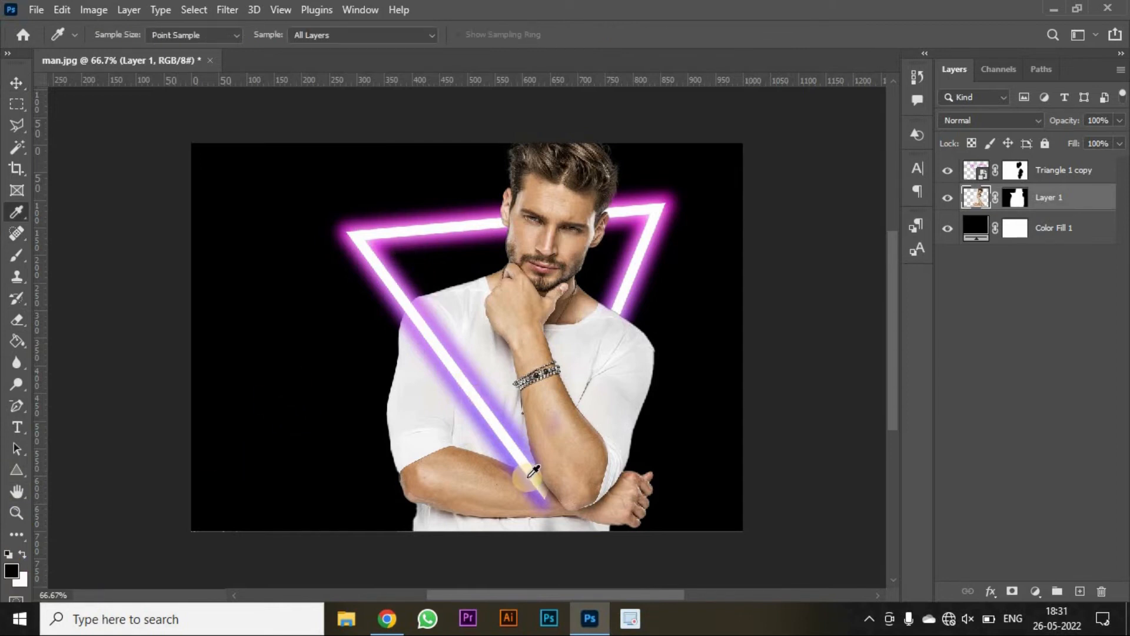
click(532, 457)
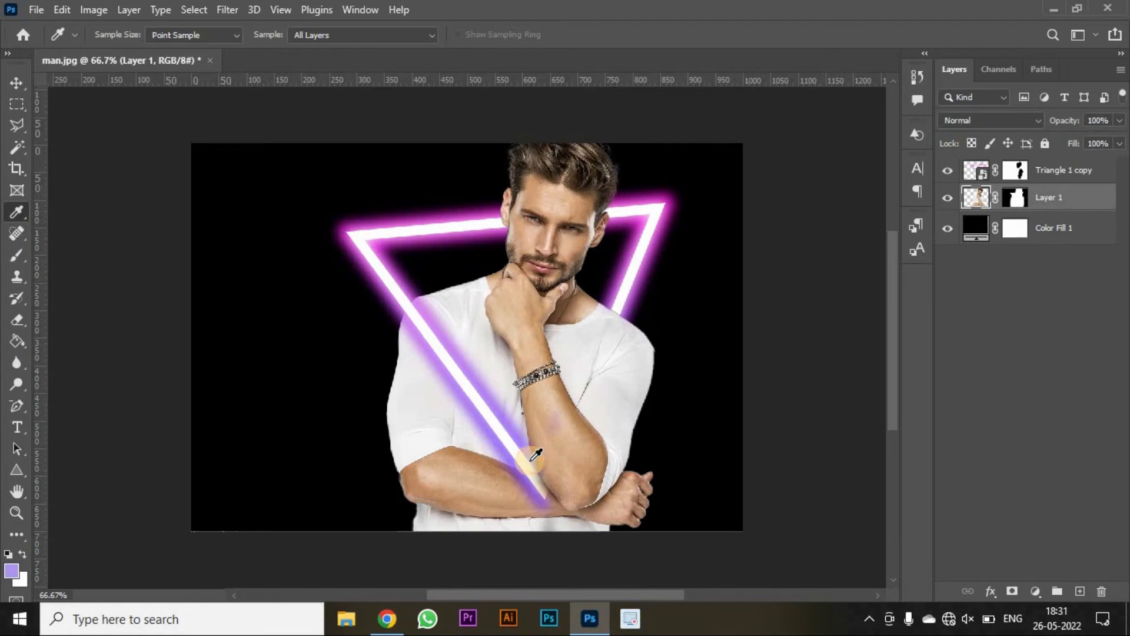
- Create a new empty layer at the top and paint broad purple strokes over the man's left side
key(v)
click(1056, 166)
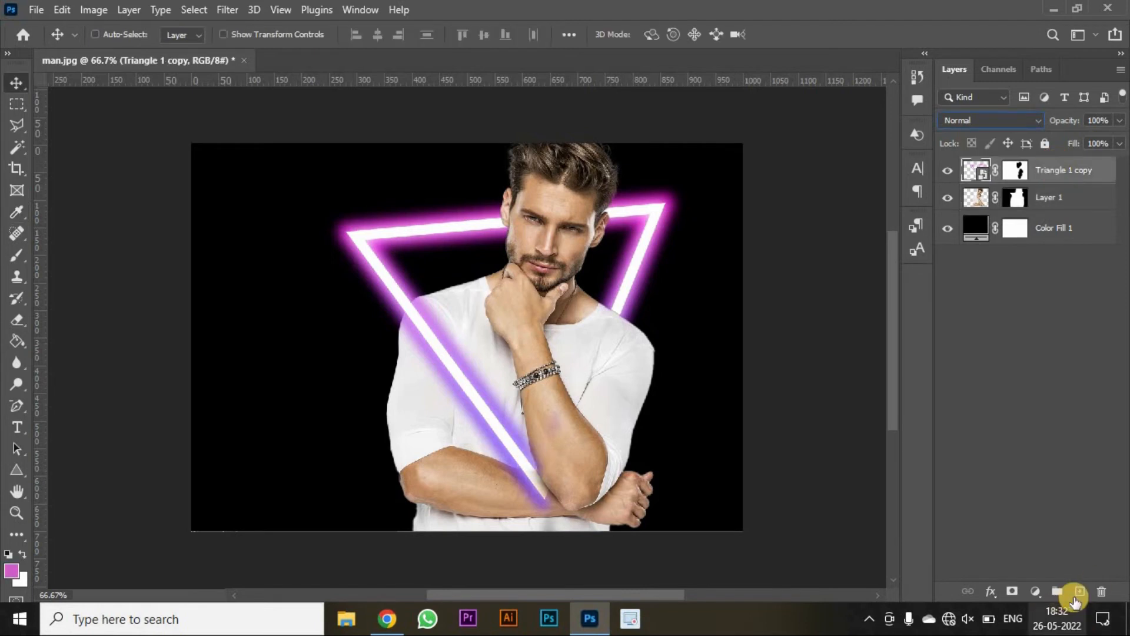
click(1079, 590)
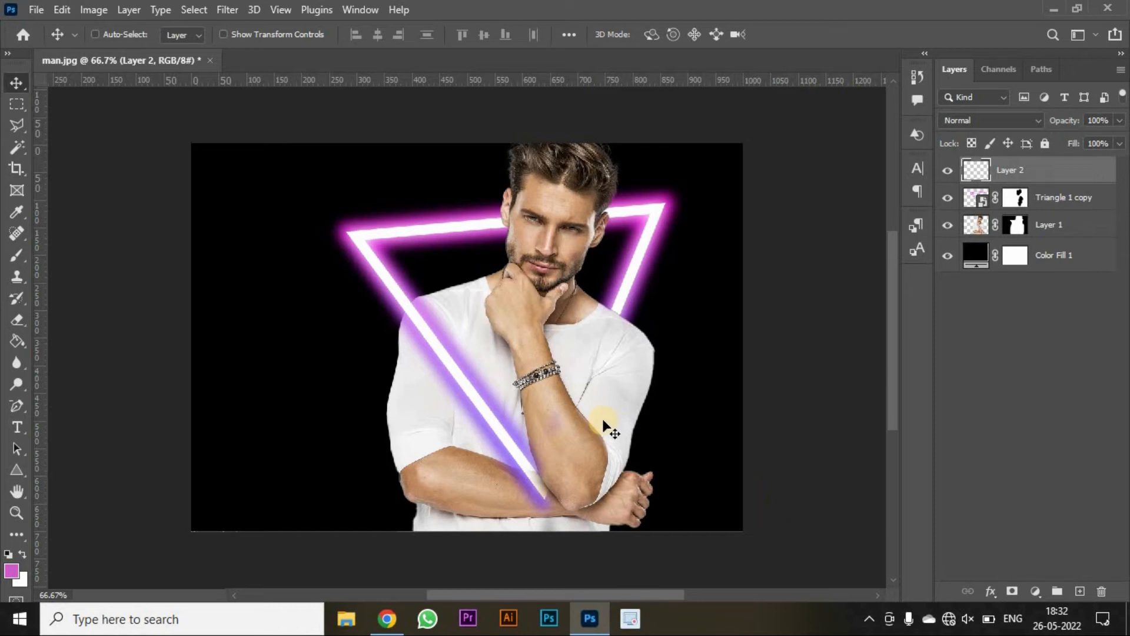
key(b)
drag(524, 154, 471, 297)
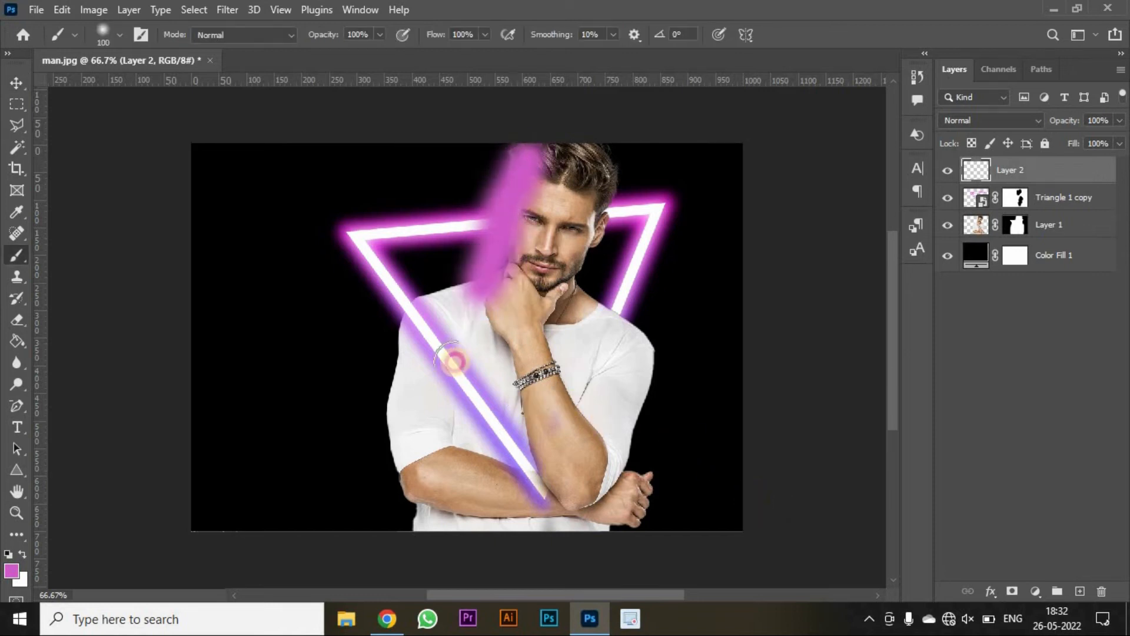
mouse_move(453, 361)
mouse_down()
mouse_move(448, 524)
mouse_move(455, 295)
mouse_move(386, 382)
mouse_move(408, 428)
mouse_move(424, 385)
mouse_move(424, 532)
mouse_move(545, 114)
mouse_up()
- Paint more purple over the man's face and chest on the same layer
key(i)
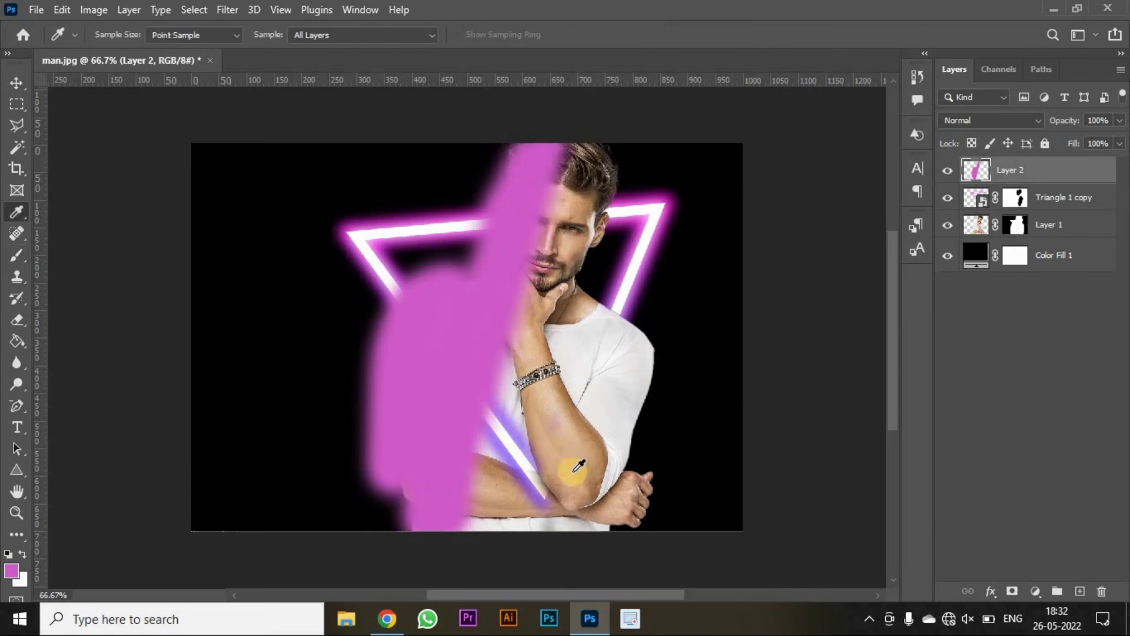
key(b)
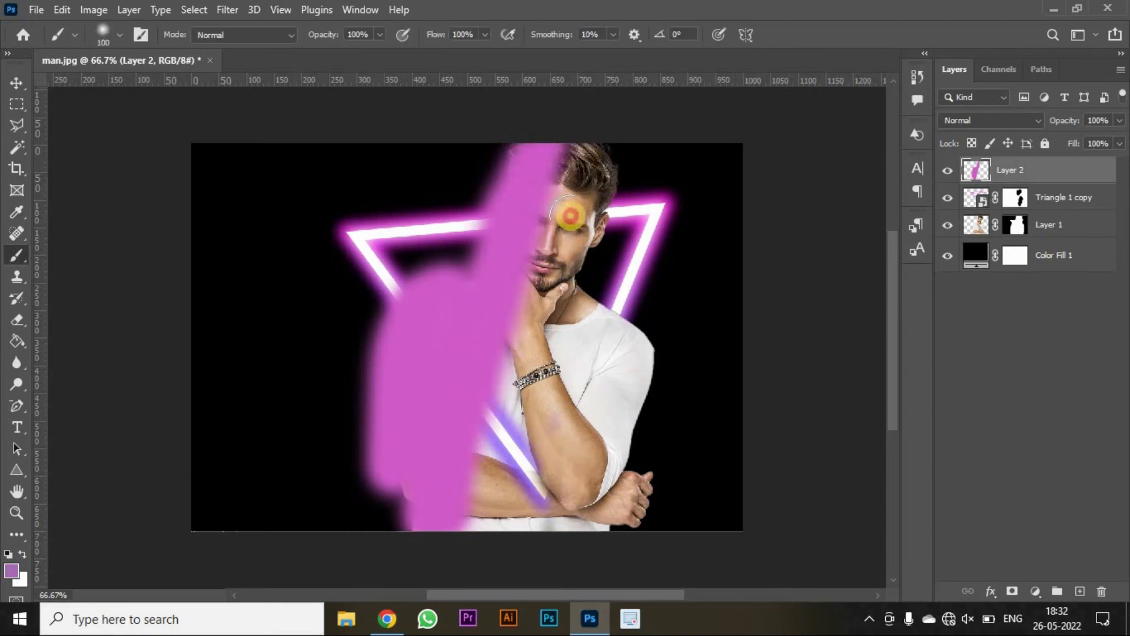
mouse_move(571, 182)
mouse_down()
mouse_move(581, 440)
mouse_move(608, 386)
mouse_move(606, 202)
mouse_move(559, 542)
mouse_move(546, 544)
mouse_move(528, 343)
mouse_move(550, 479)
mouse_move(521, 394)
mouse_up()
- Set the paint layer's blend mode to Soft Light and lower its opacity to about 83%
click(1013, 122)
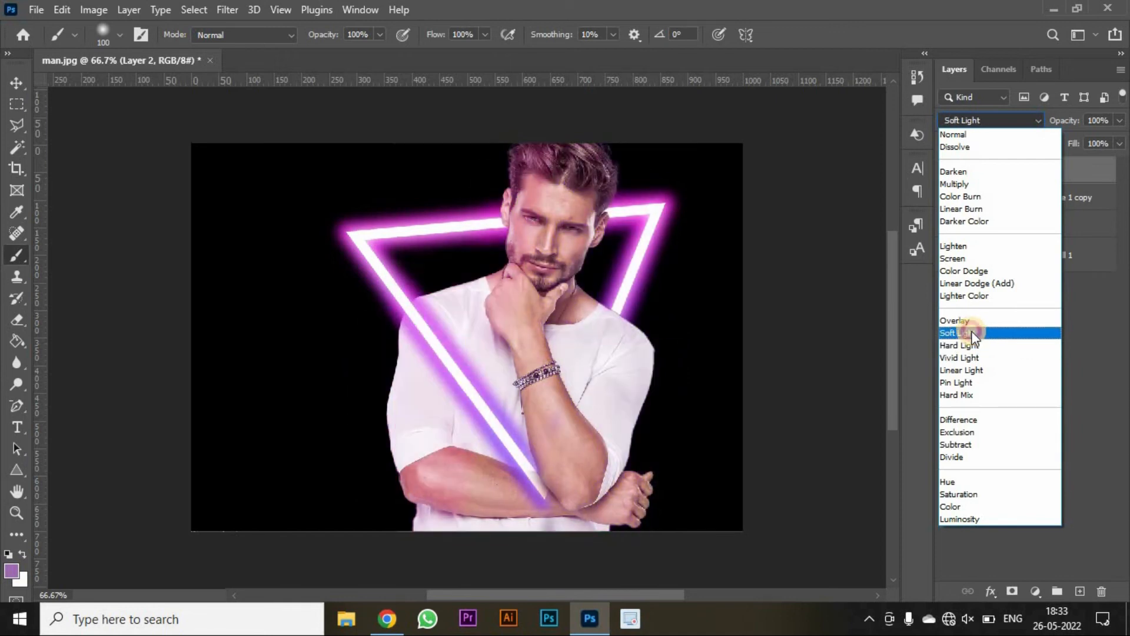
click(971, 332)
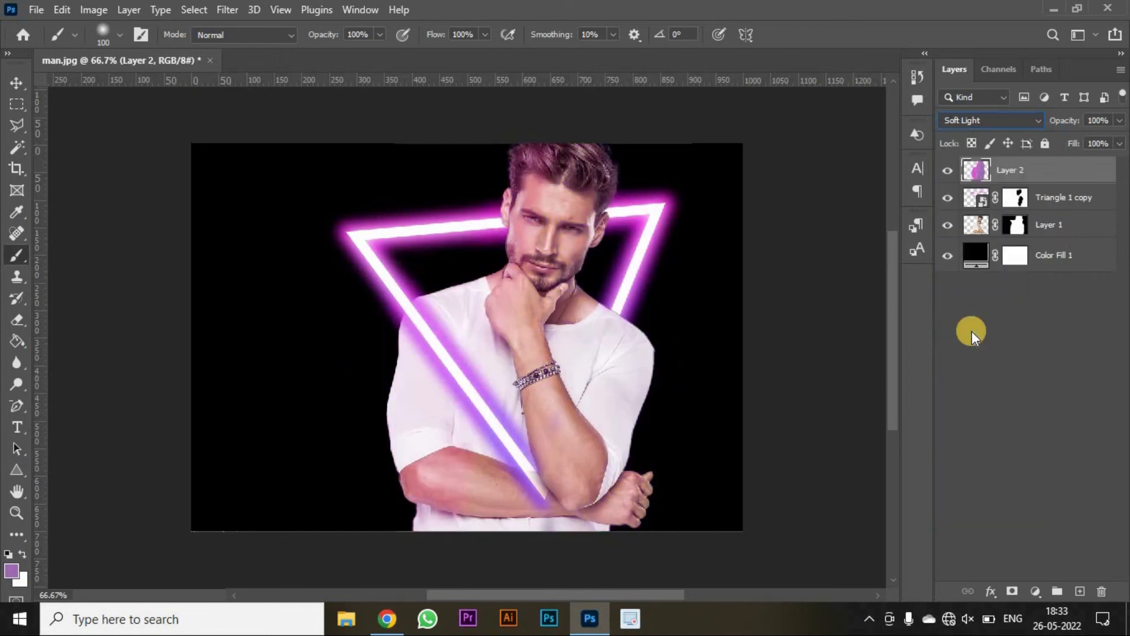
click(1120, 121)
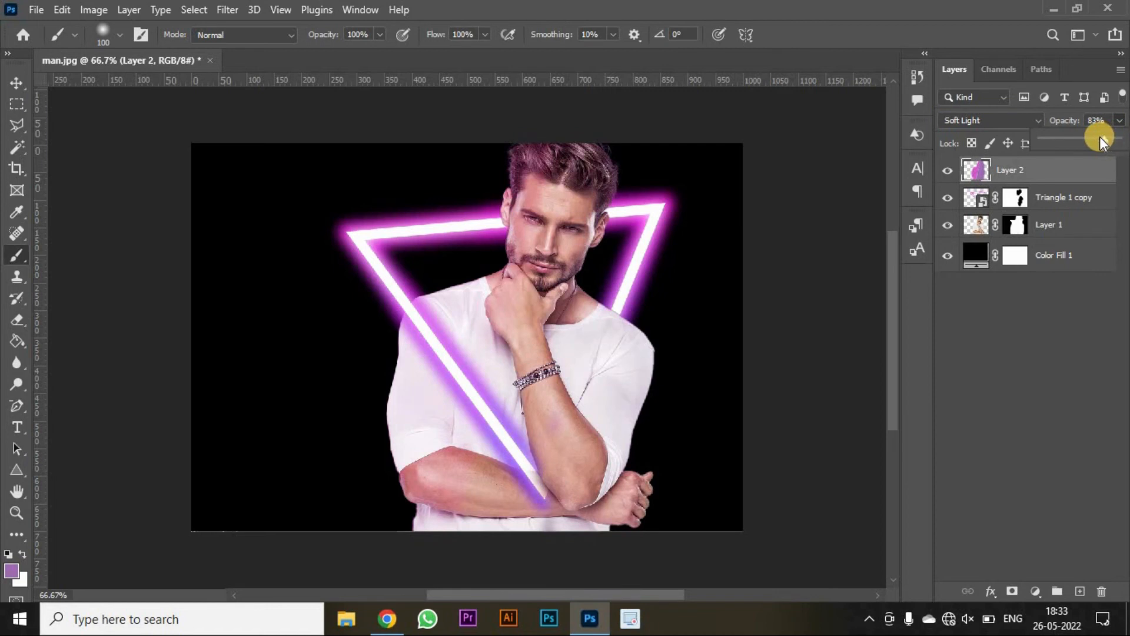
click(1053, 388)
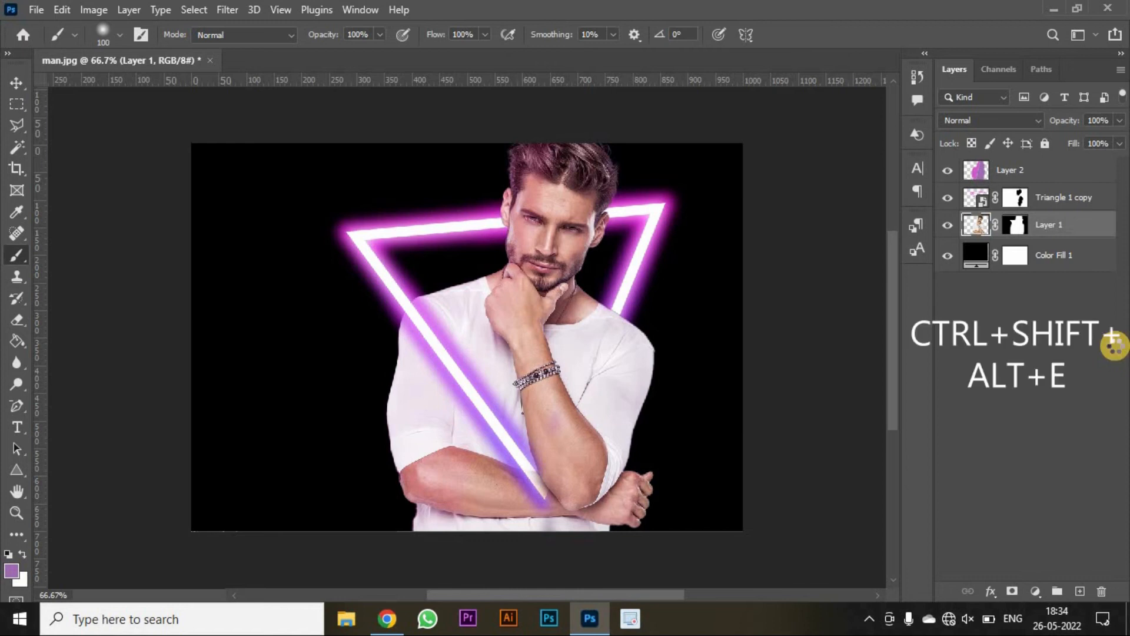
- Stamp all visible layers into a new merged layer and move it to the top of the stack
key(ctrl+shift+alt+e)
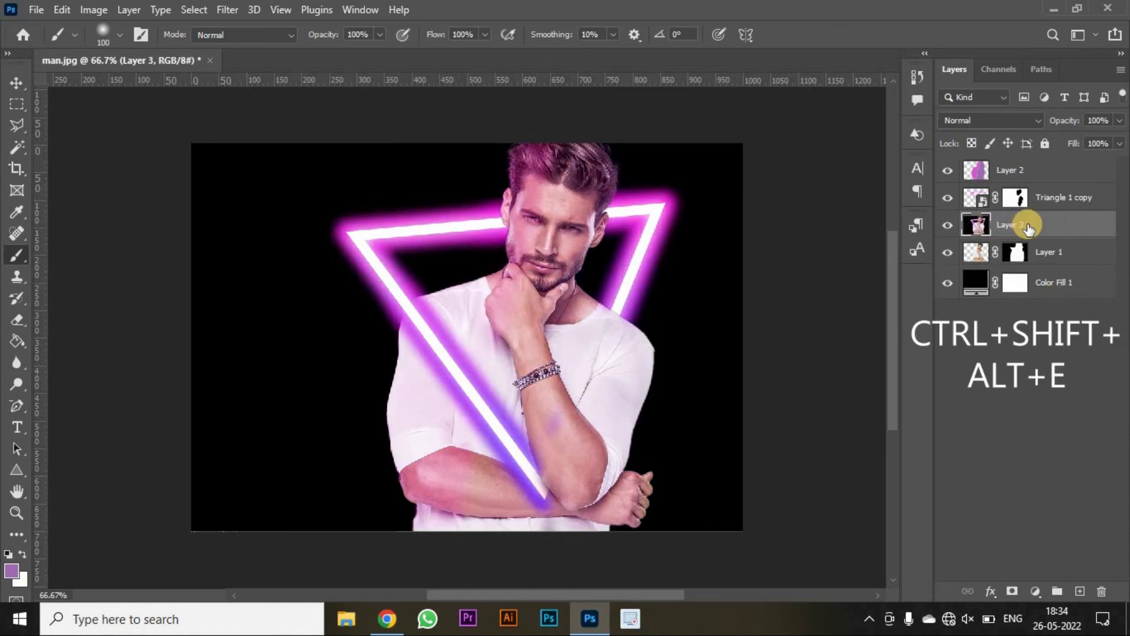
drag(1028, 229, 1036, 165)
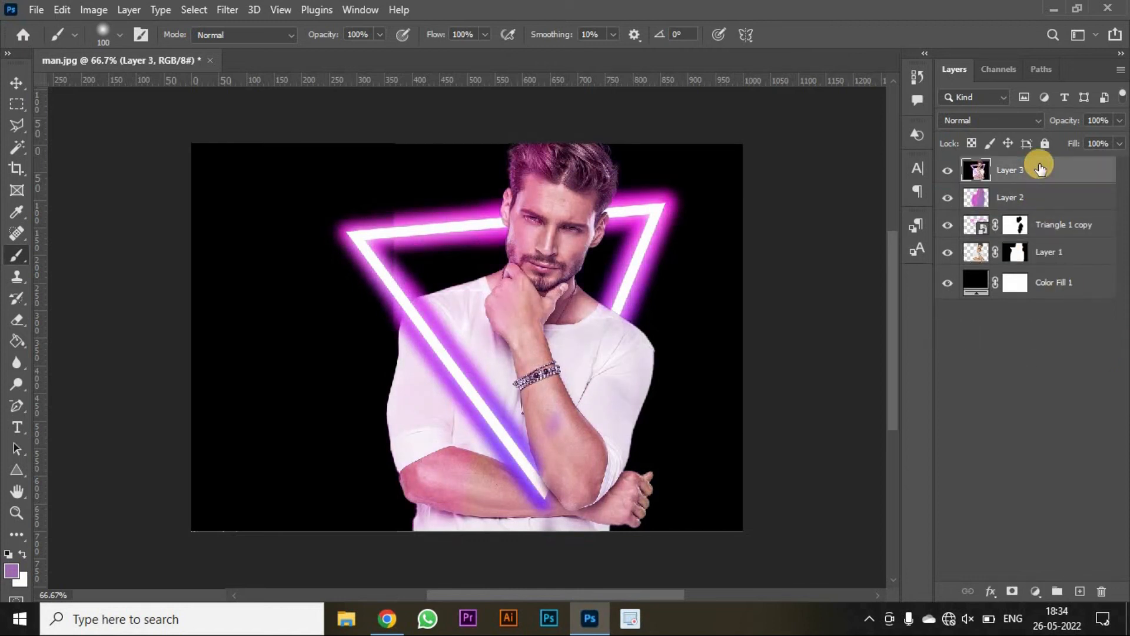
- Open the Camera Raw Filter on the merged layer and set Temperature to +11 and Tint to +2
click(229, 10)
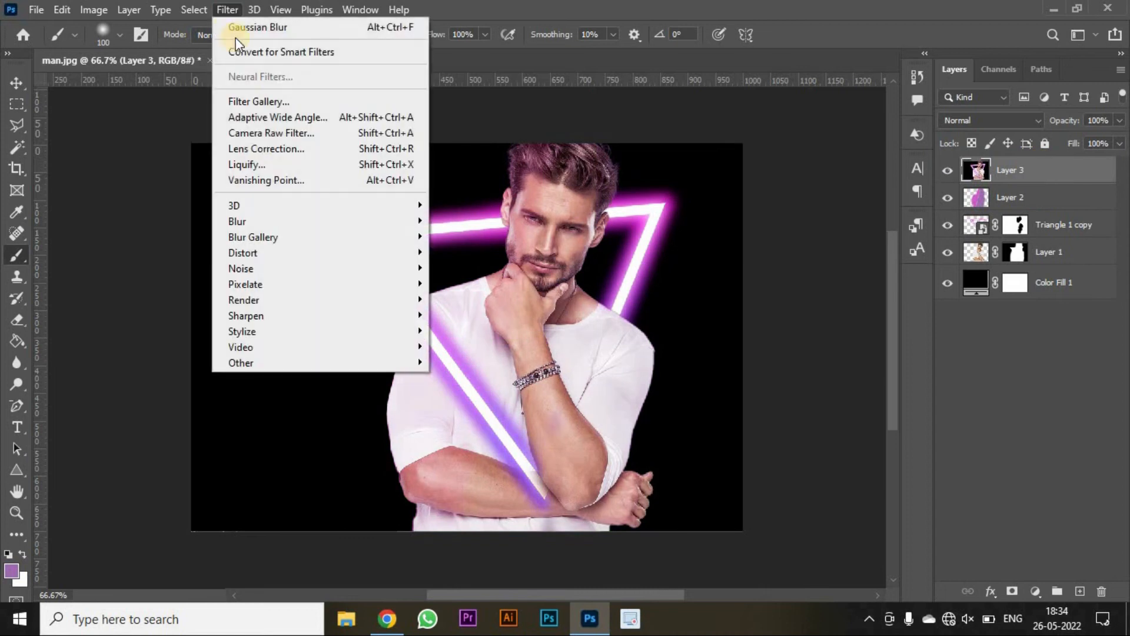
click(283, 132)
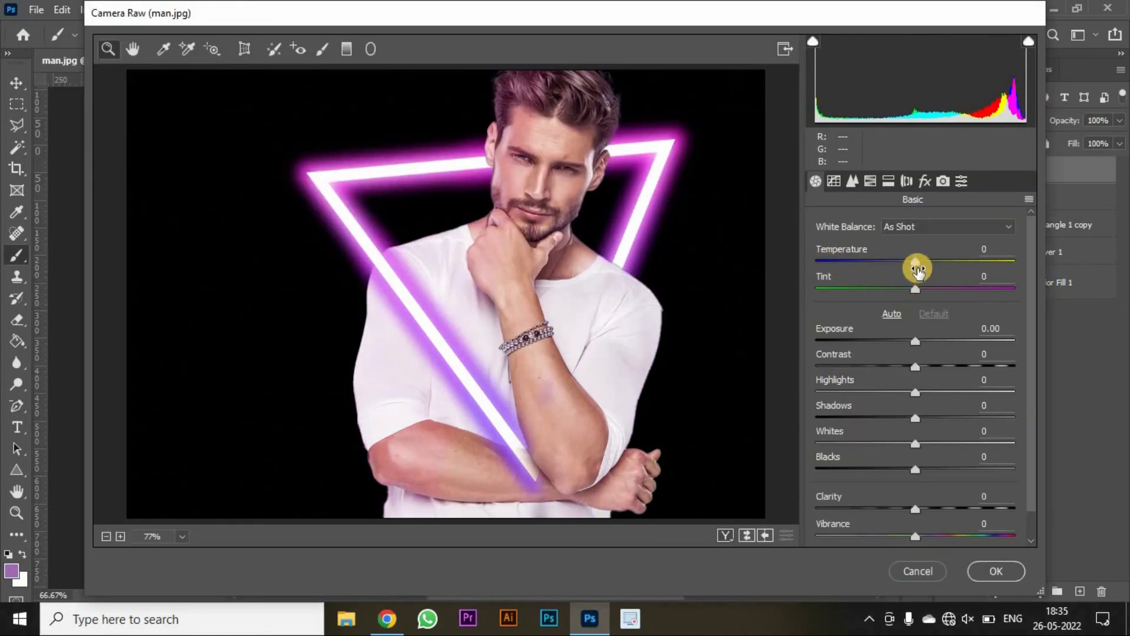
drag(914, 267, 922, 269)
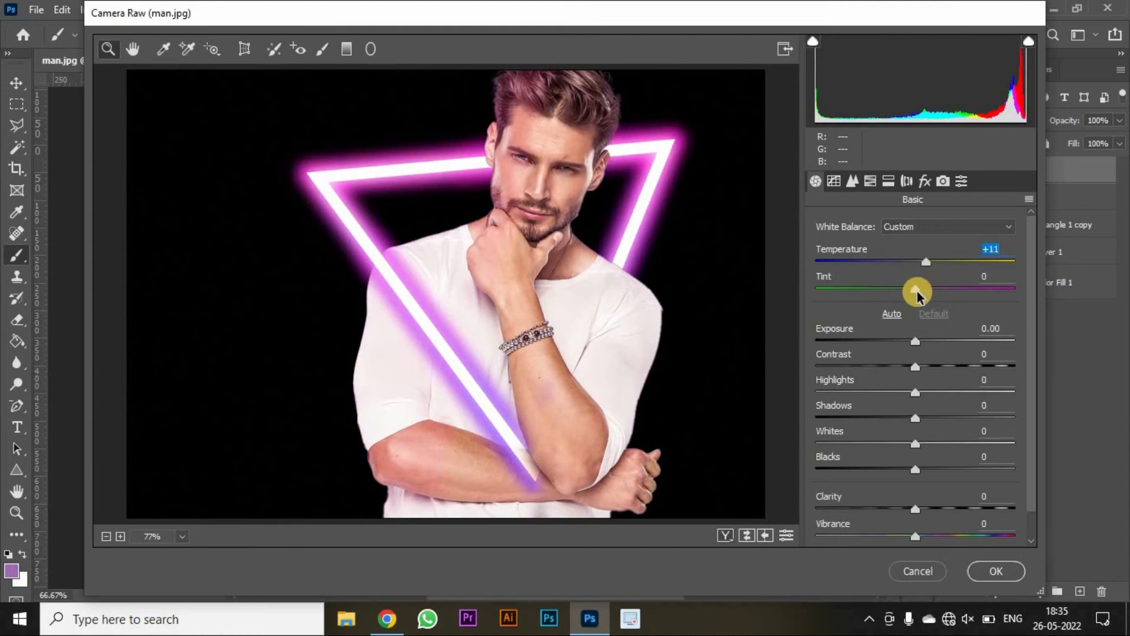
- Set Exposure to -0.25, Contrast +13, Highlights +8, Shadows +2, Whites +17 and Clarity +15 in the basic adjustments
click(910, 342)
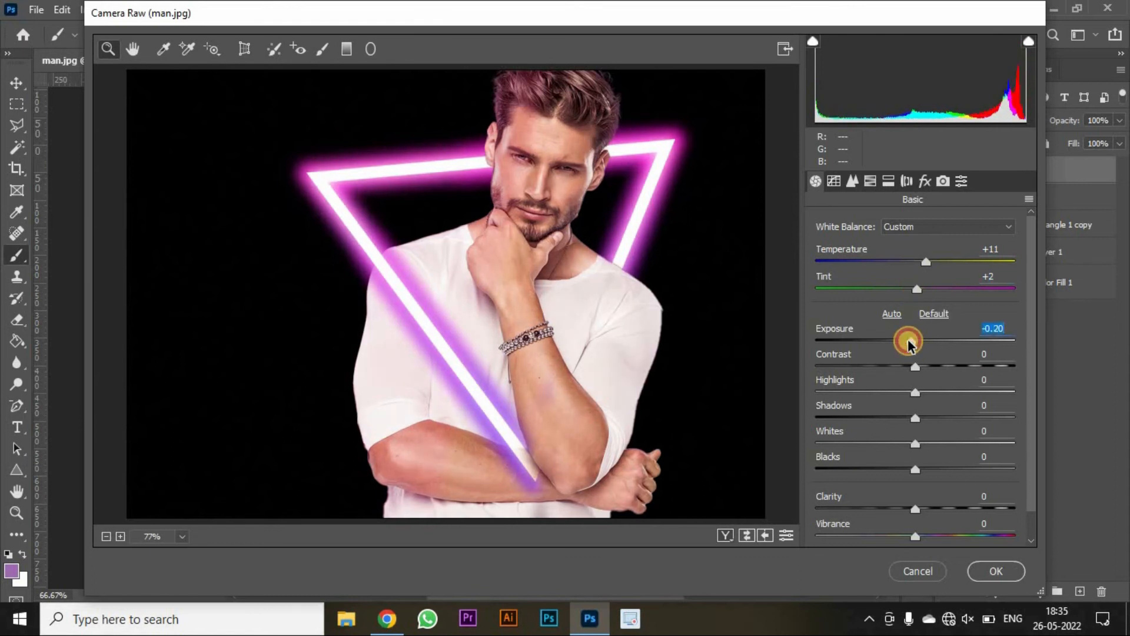
drag(908, 343, 931, 451)
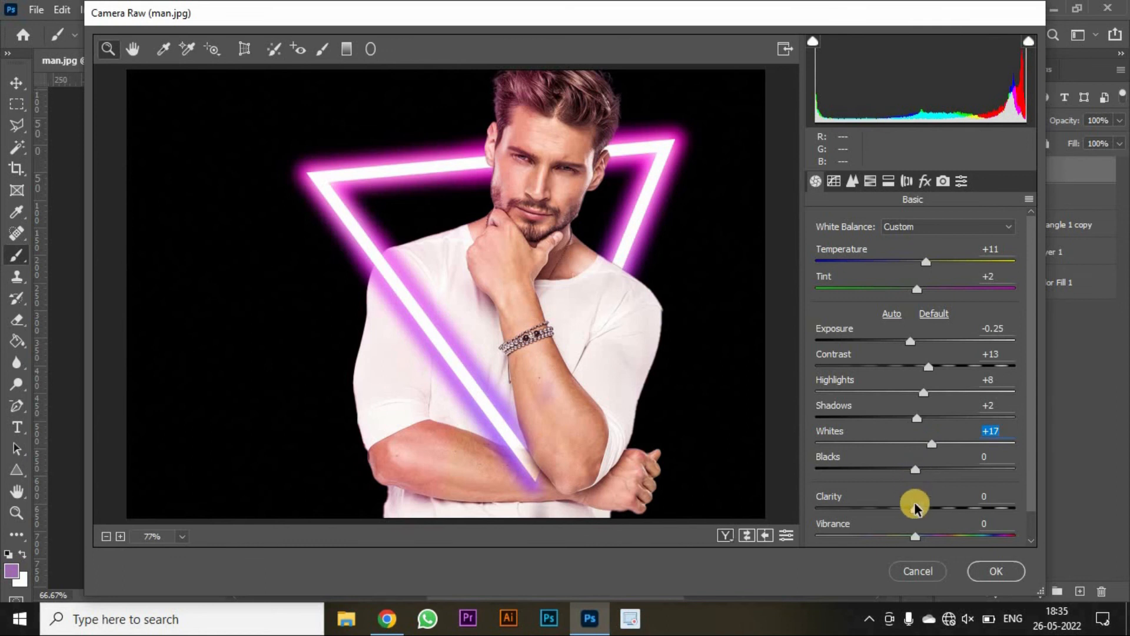
drag(914, 511, 929, 511)
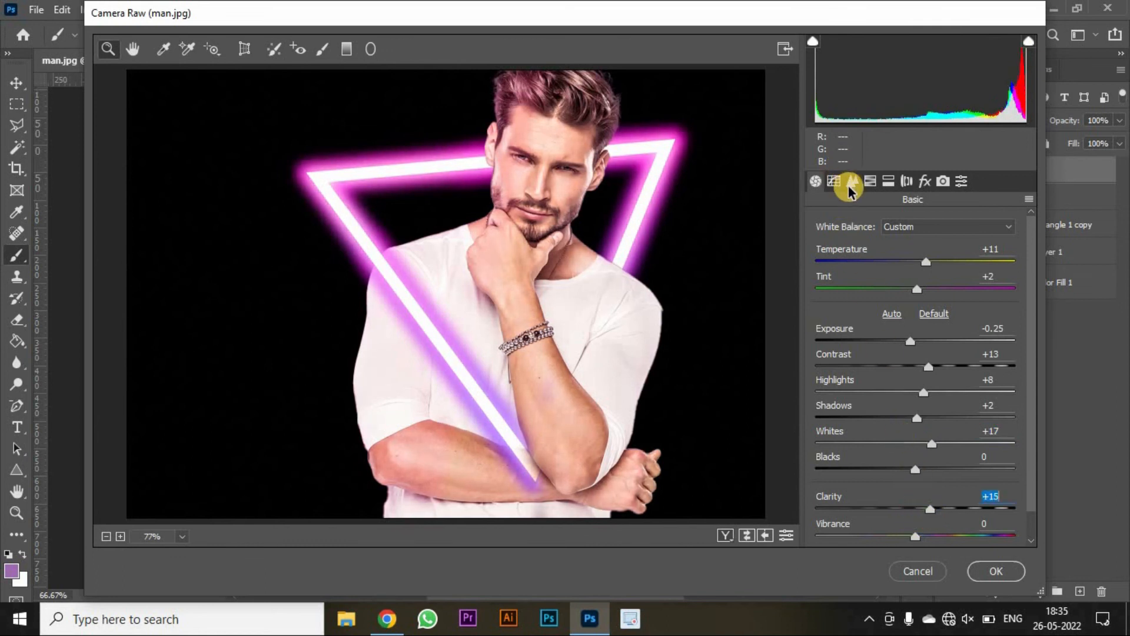
- In the HSL hue adjustments, set Purples to +36 and Aquas to -24, then apply the filter
click(868, 181)
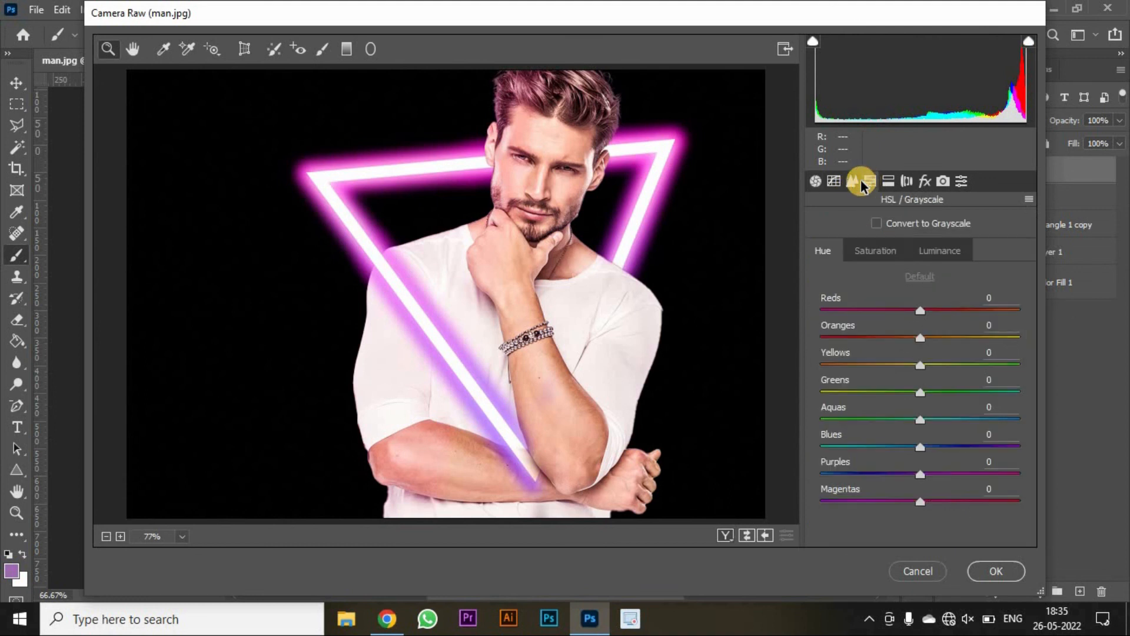
drag(919, 472, 870, 482)
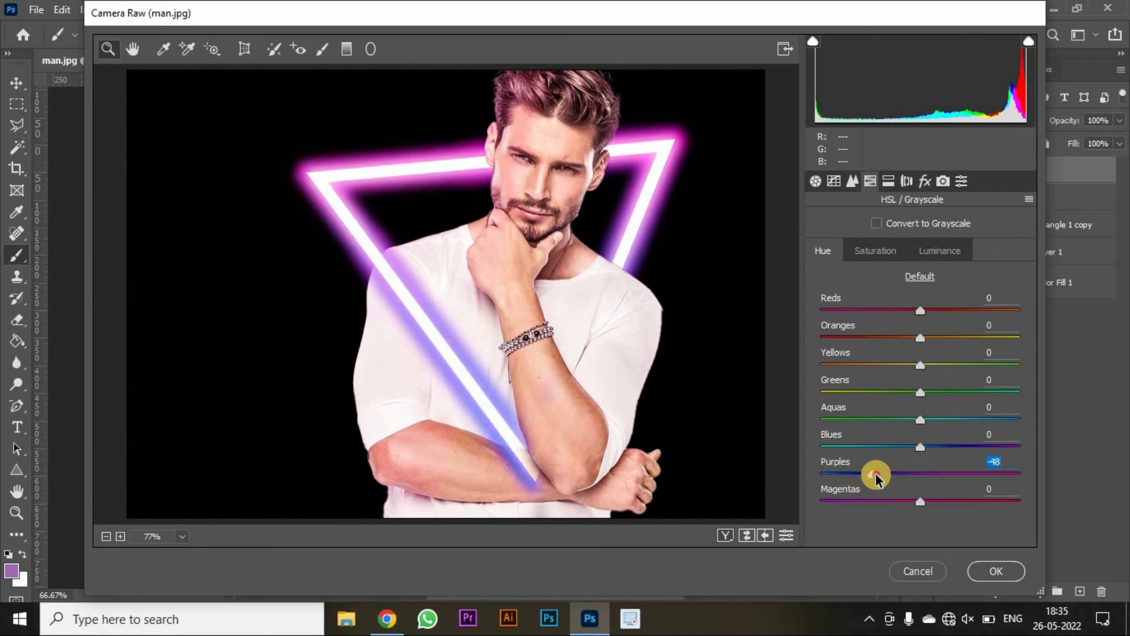
drag(876, 476, 958, 482)
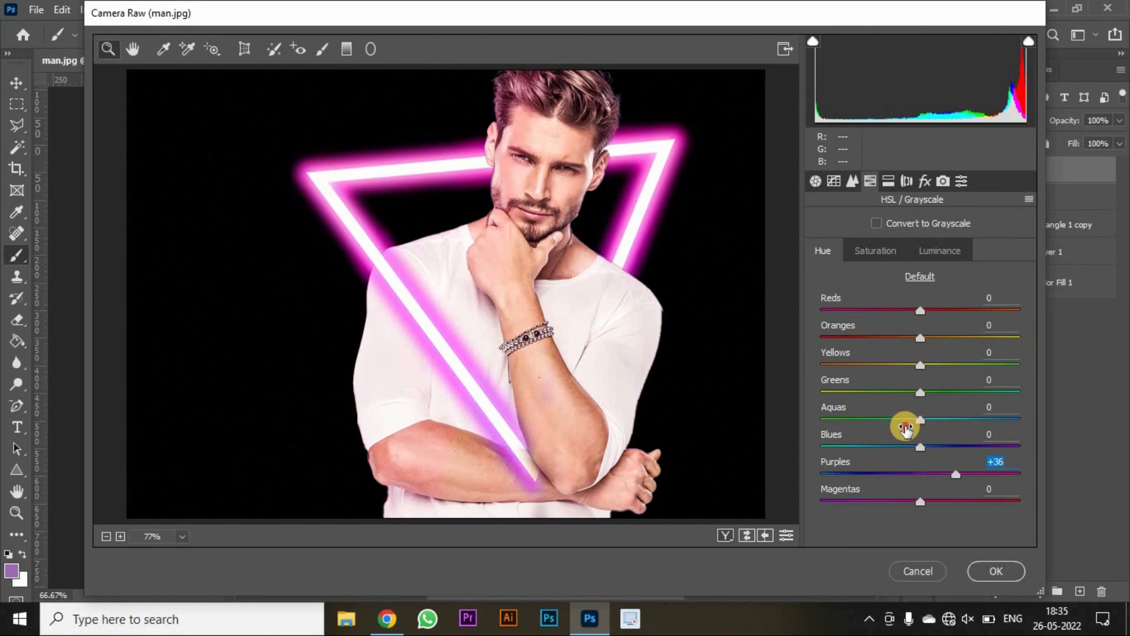
drag(920, 420, 893, 424)
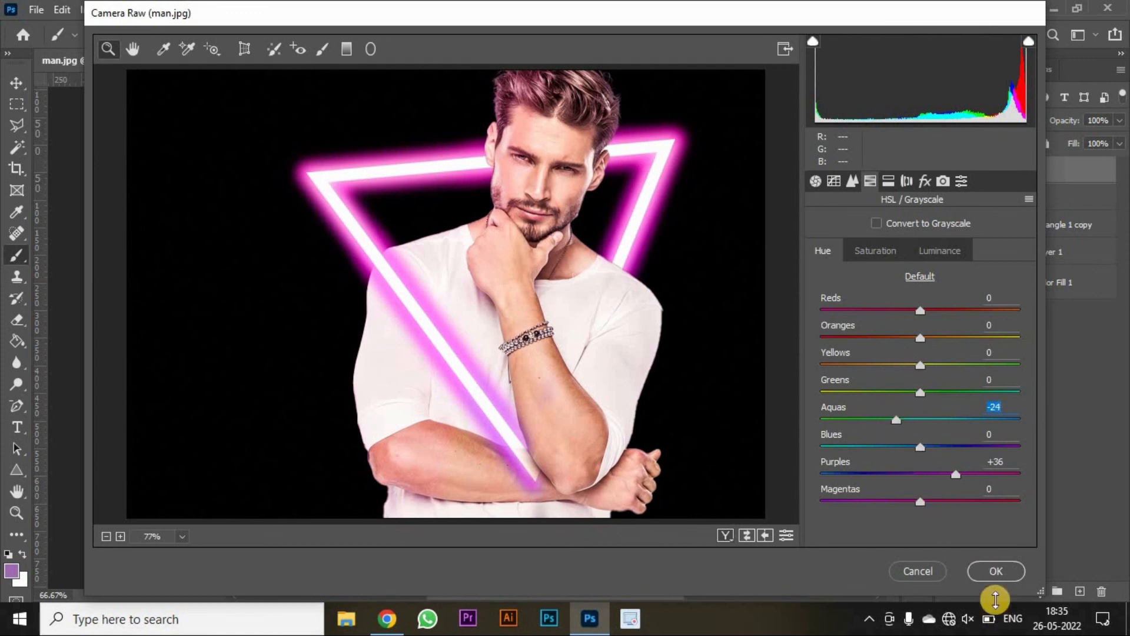
click(991, 570)
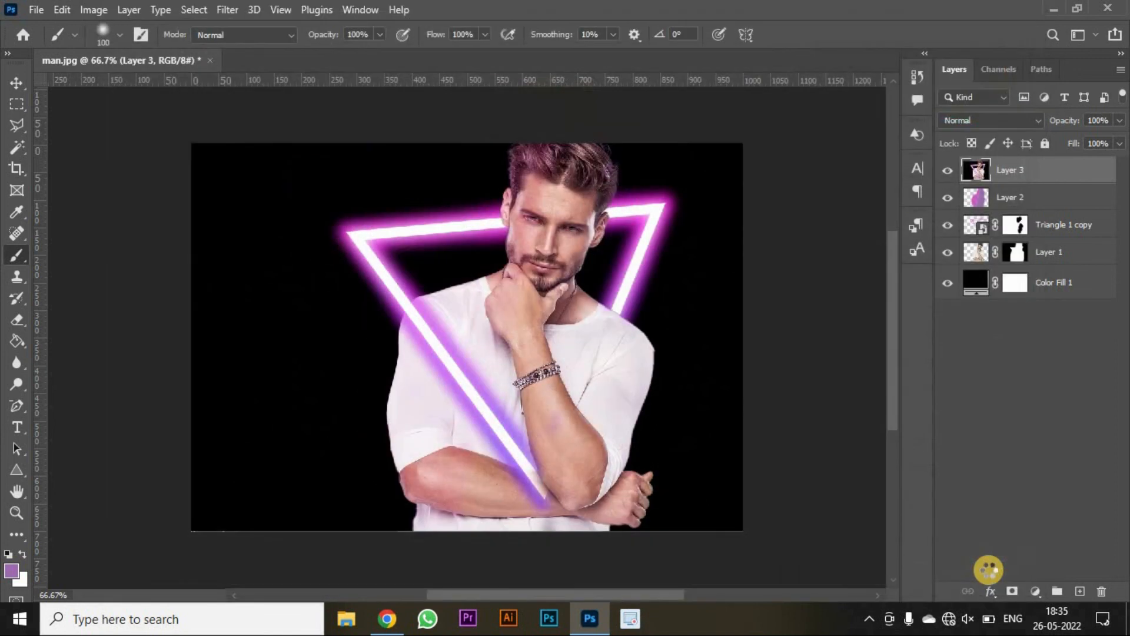